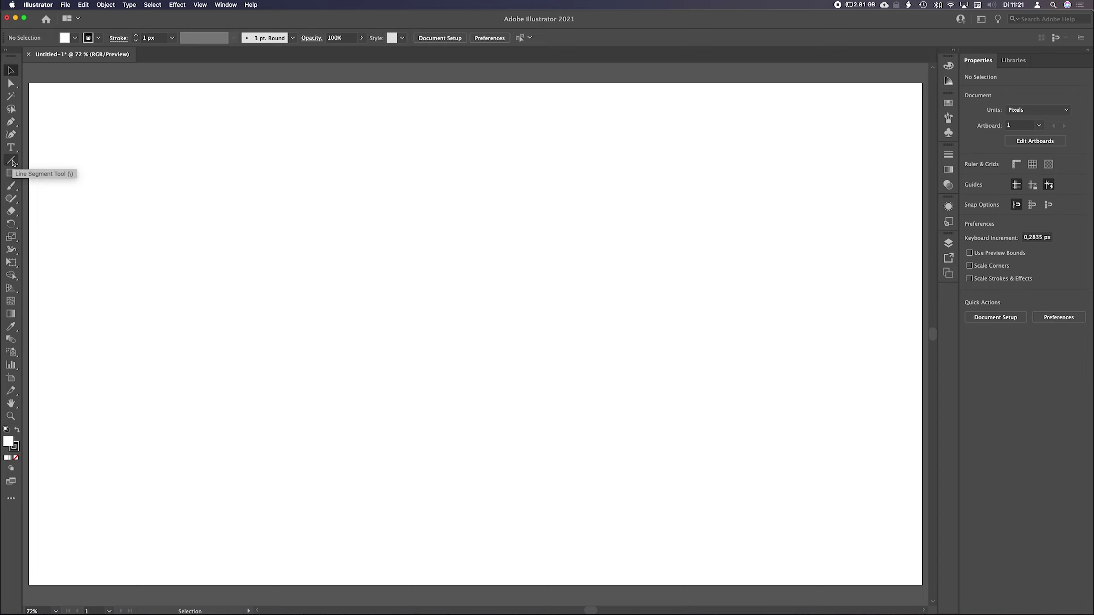
# - Tear the Line Segment tool group off into its own floating panel
pyautogui.click(12, 160)
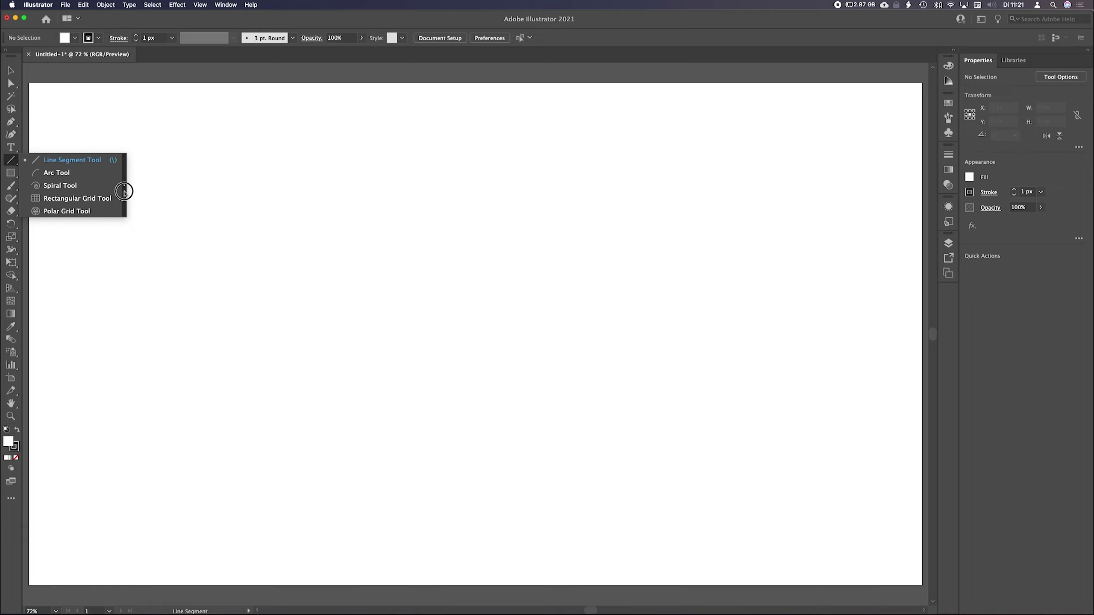
pyautogui.click(123, 192)
# - Move the floating line tools panel over the canvas and choose the Rectangular Grid Tool
pyautogui.moveTo(71, 165); pyautogui.dragTo(405, 66)
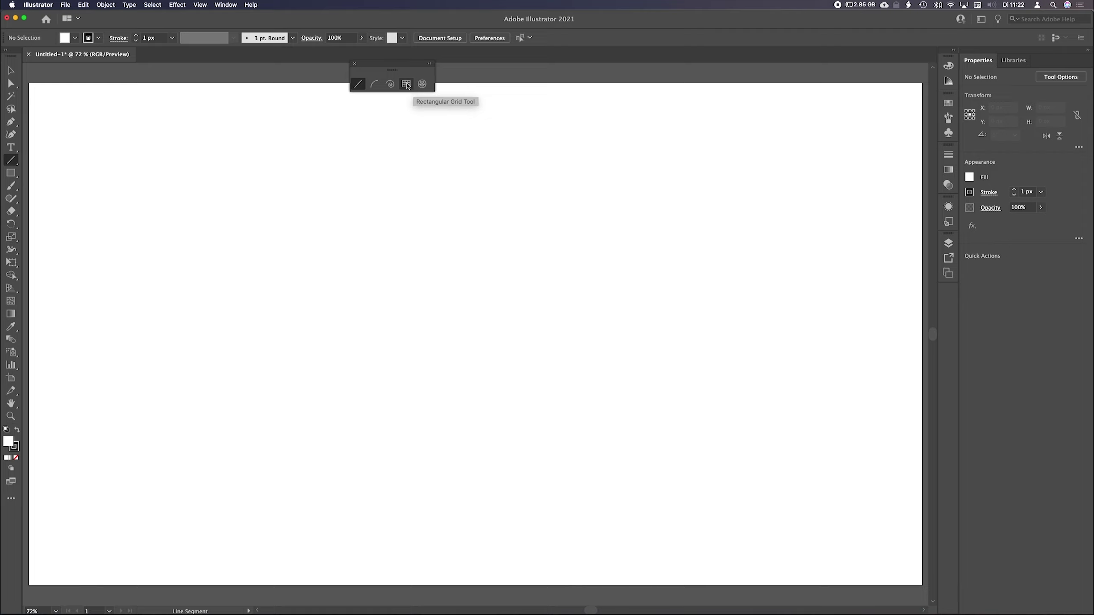
pyautogui.click(406, 85)
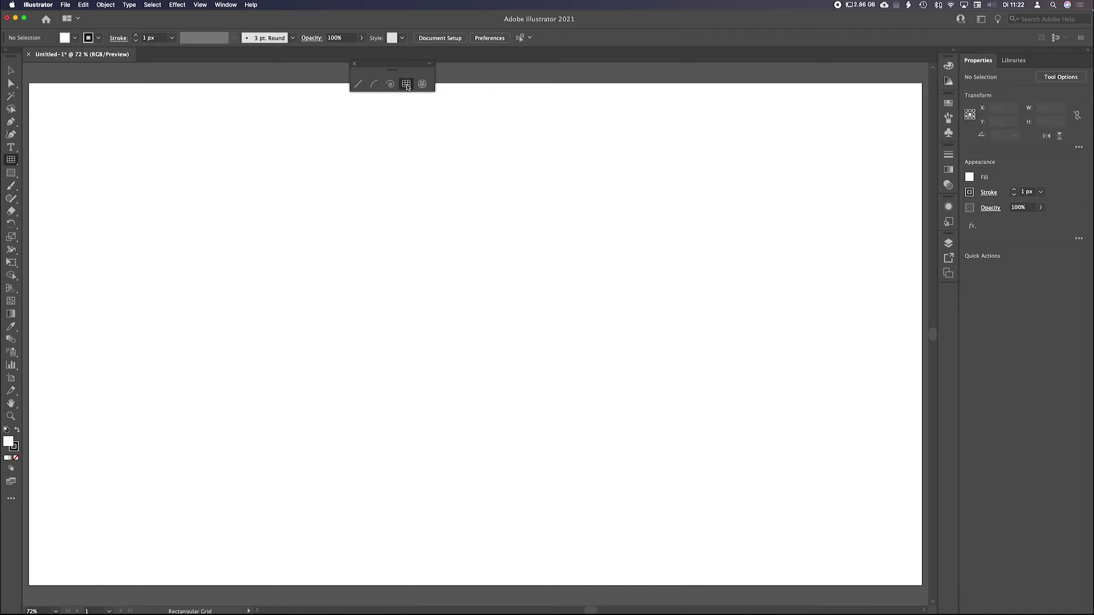
# - Click the artboard and enter a 400 px width and 600 px height for the grid
pyautogui.click(382, 232)
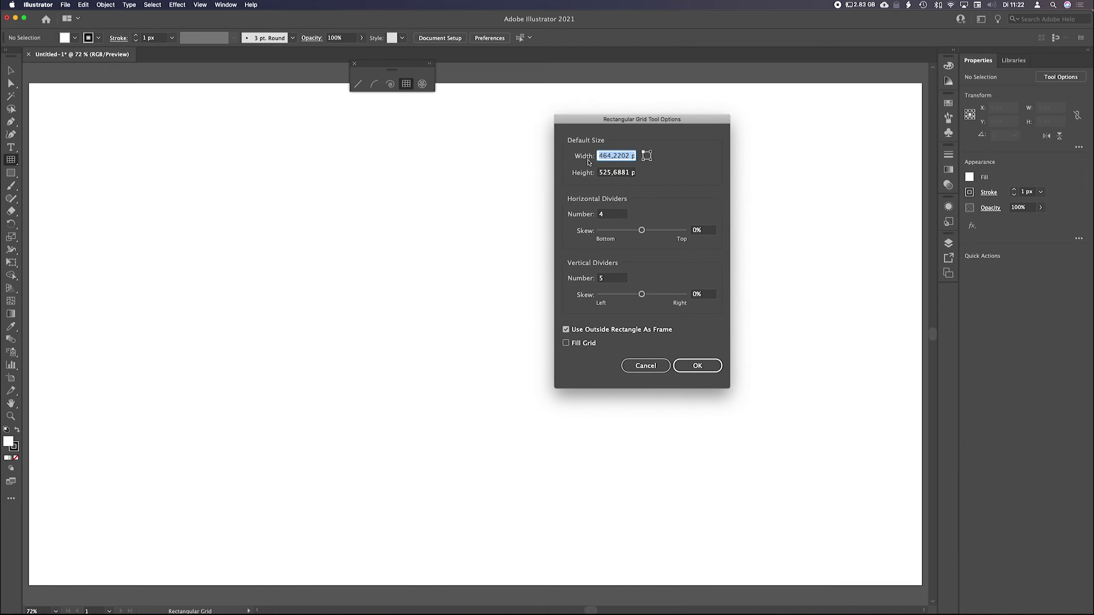
pyautogui.moveTo(680, 124); pyautogui.dragTo(578, 134)
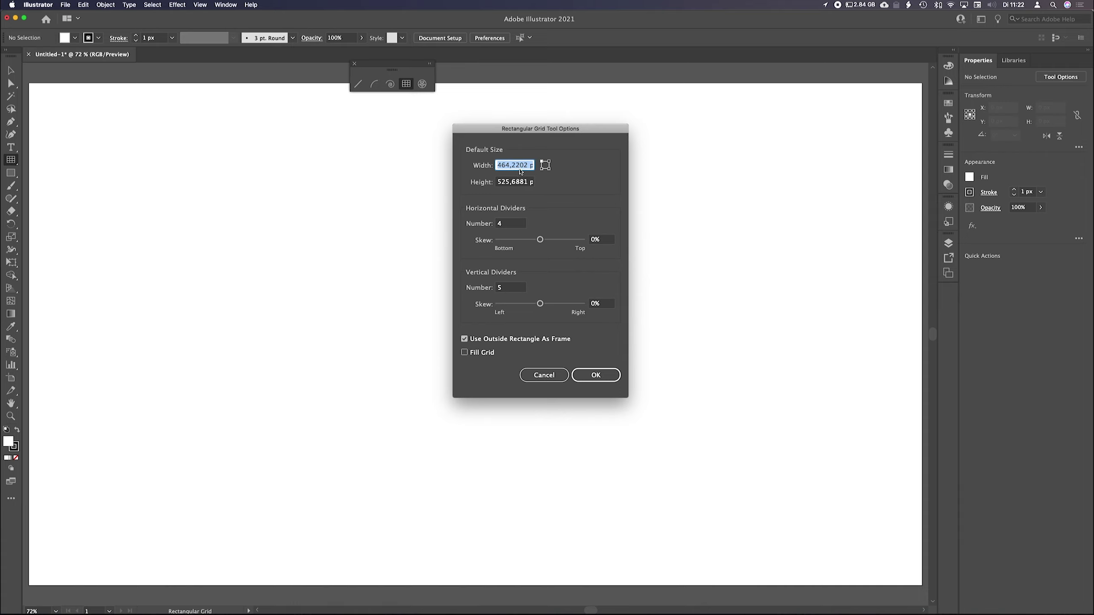
pyautogui.write('400')
pyautogui.press('Tab')
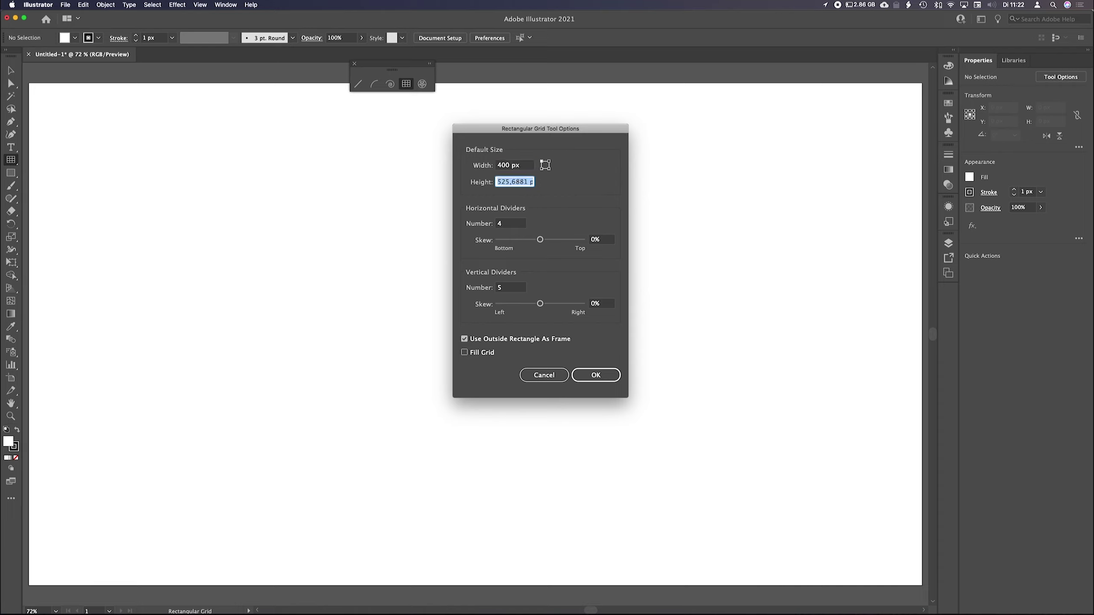
pyautogui.write('600')
pyautogui.click(508, 225)
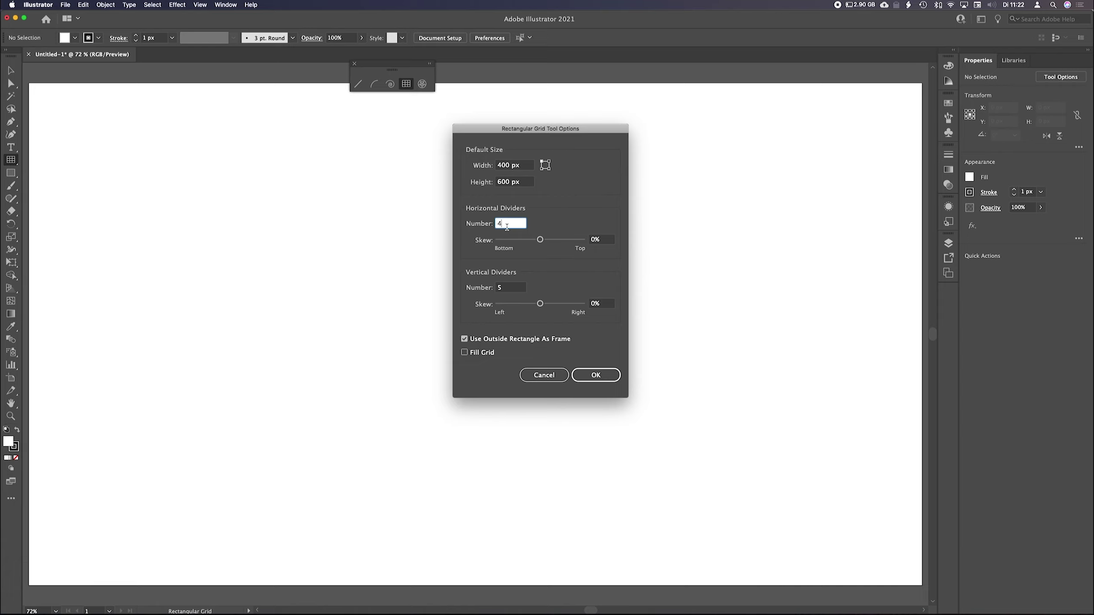
# - Try the outer frame and Fill Grid options, restore them, and create the grid
pyautogui.moveTo(507, 224); pyautogui.dragTo(492, 223)
pyautogui.click(465, 339)
pyautogui.click(464, 340)
pyautogui.click(465, 353)
pyautogui.click(466, 353)
pyautogui.click(587, 376)
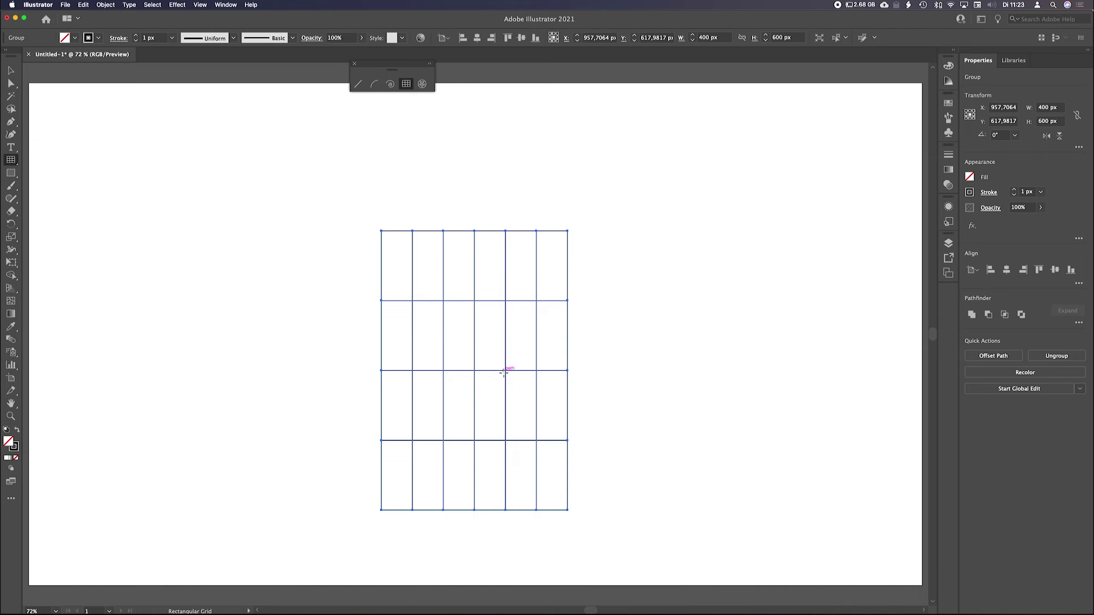
# - Select the 6 × 4 rectangular grid with the Selection Tool and delete it
pyautogui.press('v')
pyautogui.click(379, 222)
pyautogui.click(534, 389)
pyautogui.press('Delete')
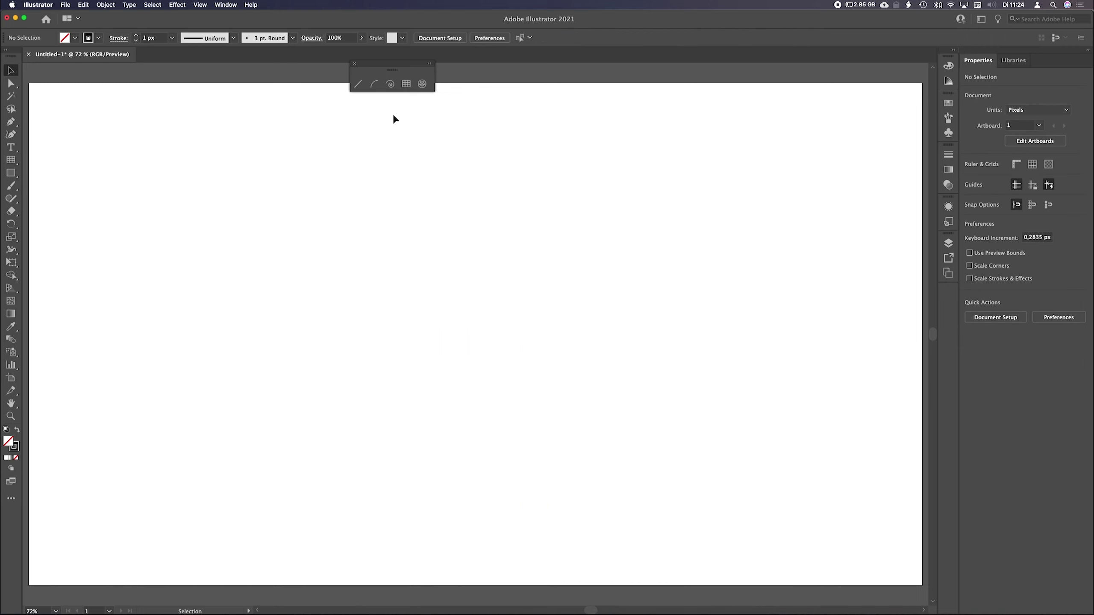
# - Drag out a rectangular grid, using arrow keys to adjust it to 9 columns by 6 rows
pyautogui.click(405, 84)
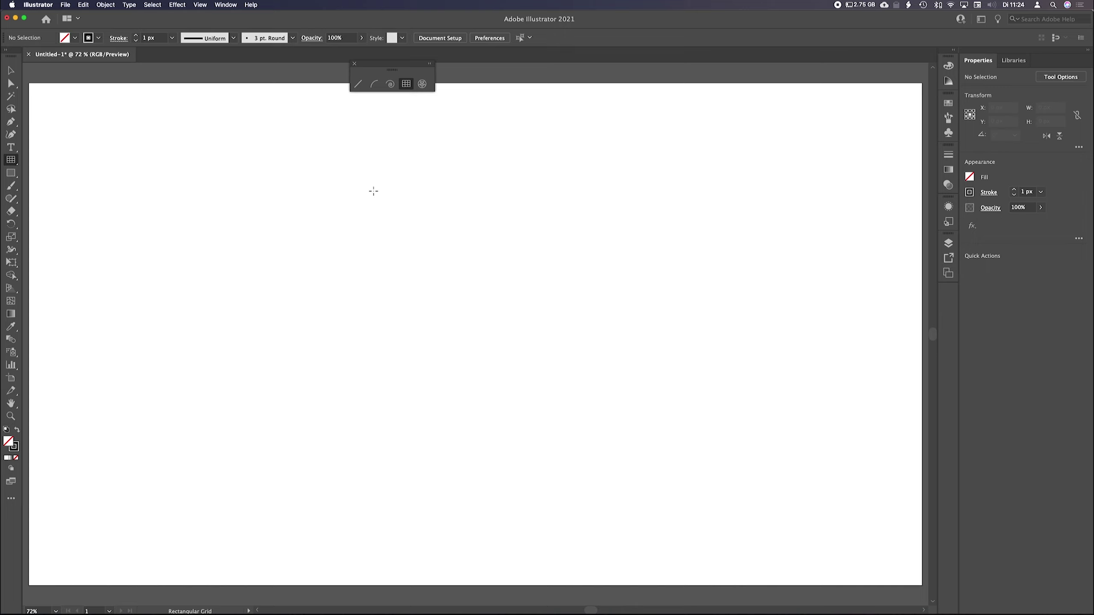
pyautogui.moveTo(374, 191); pyautogui.dragTo(607, 398)
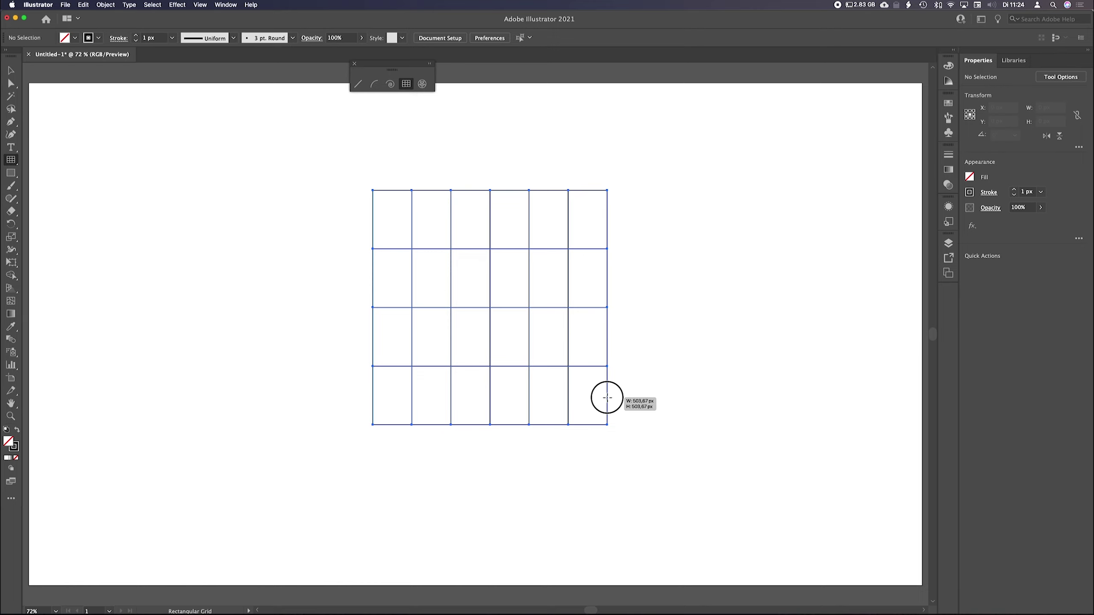
pyautogui.moveTo(607, 397); pyautogui.dragTo(623, 428)
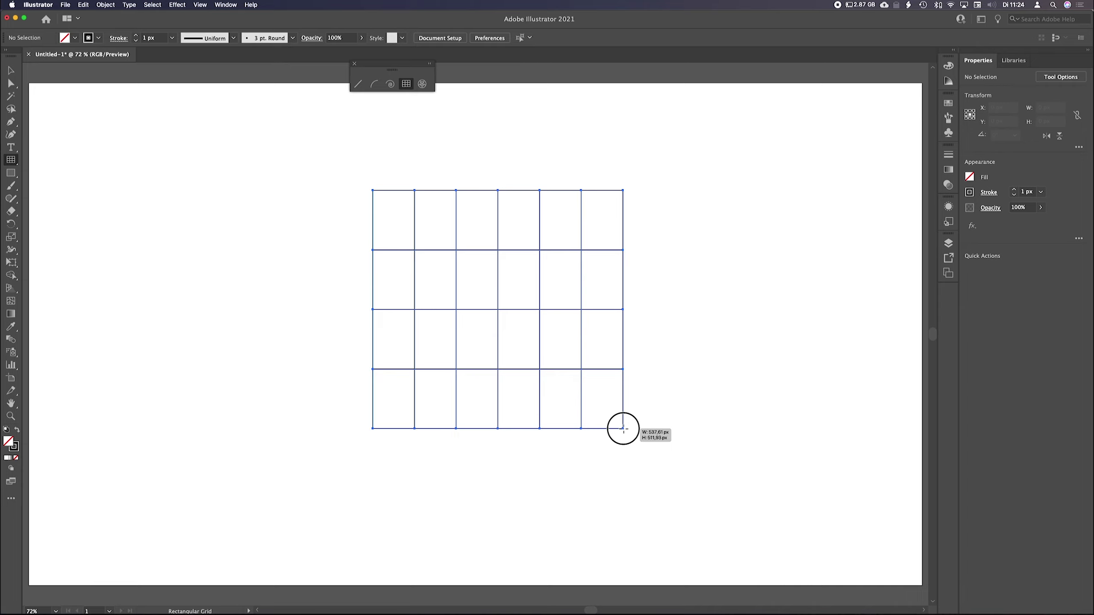
pyautogui.press('Up')
pyautogui.moveTo(623, 428); pyautogui.dragTo(623, 429)
pyautogui.press('Up')
pyautogui.press('Up')
pyautogui.press('Down')
pyautogui.press('Down')
pyautogui.press('Down')
pyautogui.press('Down')
pyautogui.press('Left')
pyautogui.press('Left')
pyautogui.press('Right')
pyautogui.press('Right')
pyautogui.press('Right')
pyautogui.press('Right')
pyautogui.press('Right')
pyautogui.press('Down')
pyautogui.press('Up')
pyautogui.press('Up')
pyautogui.press('Up')
pyautogui.press('Up')
pyautogui.press('Up')
pyautogui.press('Up')
pyautogui.press('Up')
pyautogui.press('Down')
pyautogui.press('Down')
pyautogui.press('Down')
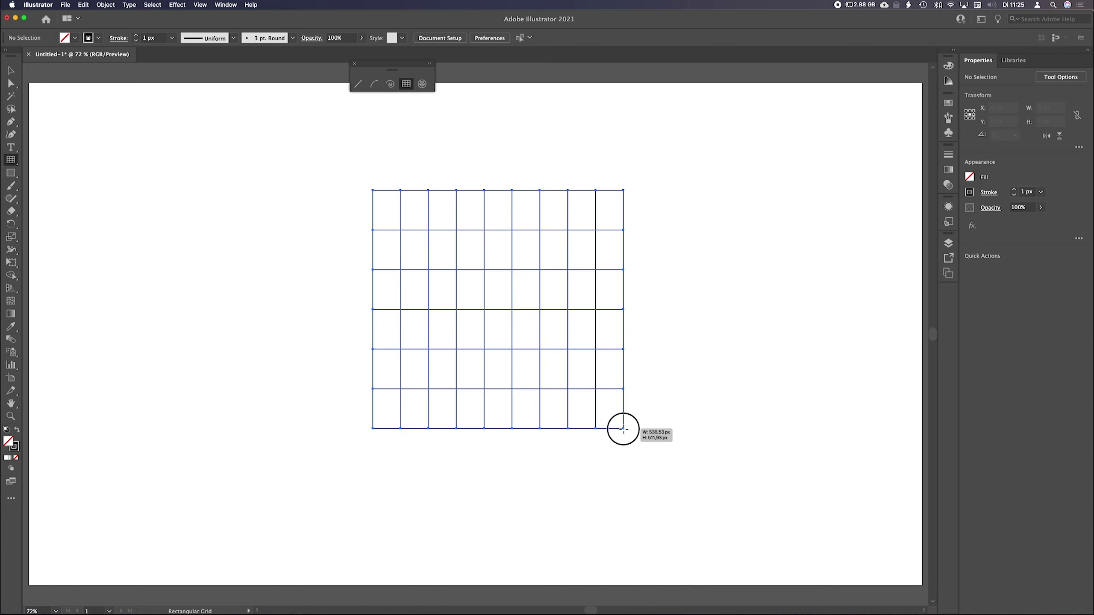
# - Resize the grid to about 446 × 475 px and move it lower on the artboard
pyautogui.moveTo(623, 429); pyautogui.dragTo(574, 350)
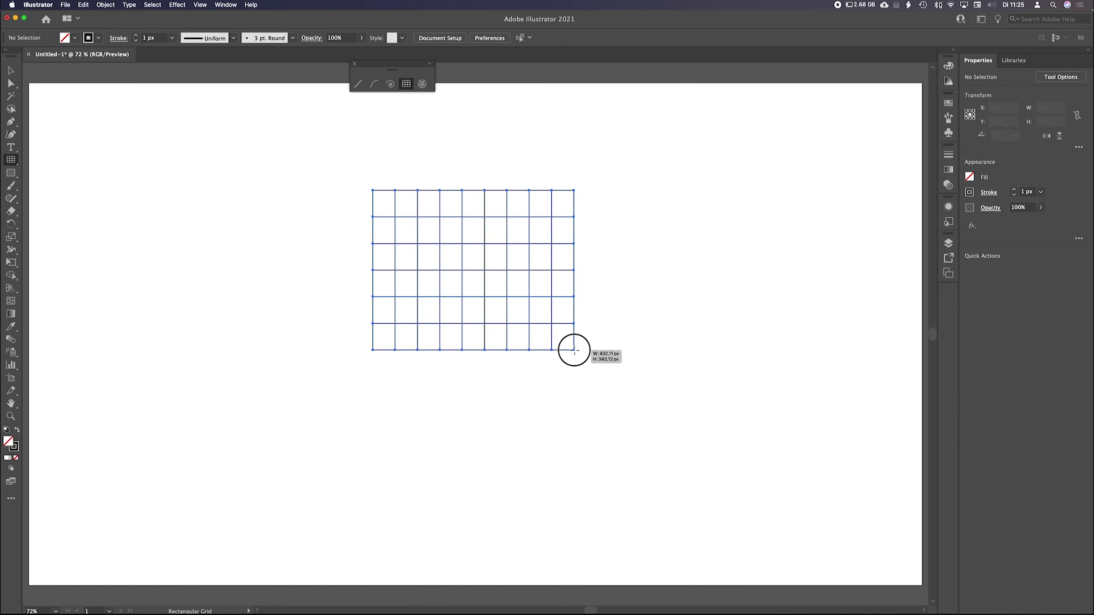
pyautogui.moveTo(574, 350); pyautogui.dragTo(571, 397)
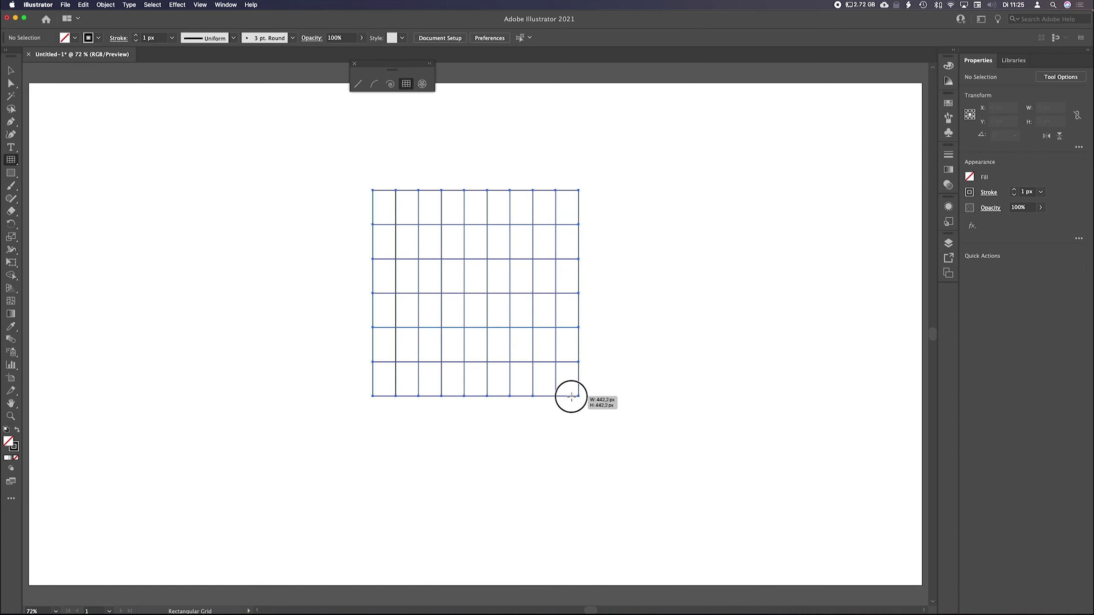
pyautogui.moveTo(571, 396); pyautogui.dragTo(197, 85)
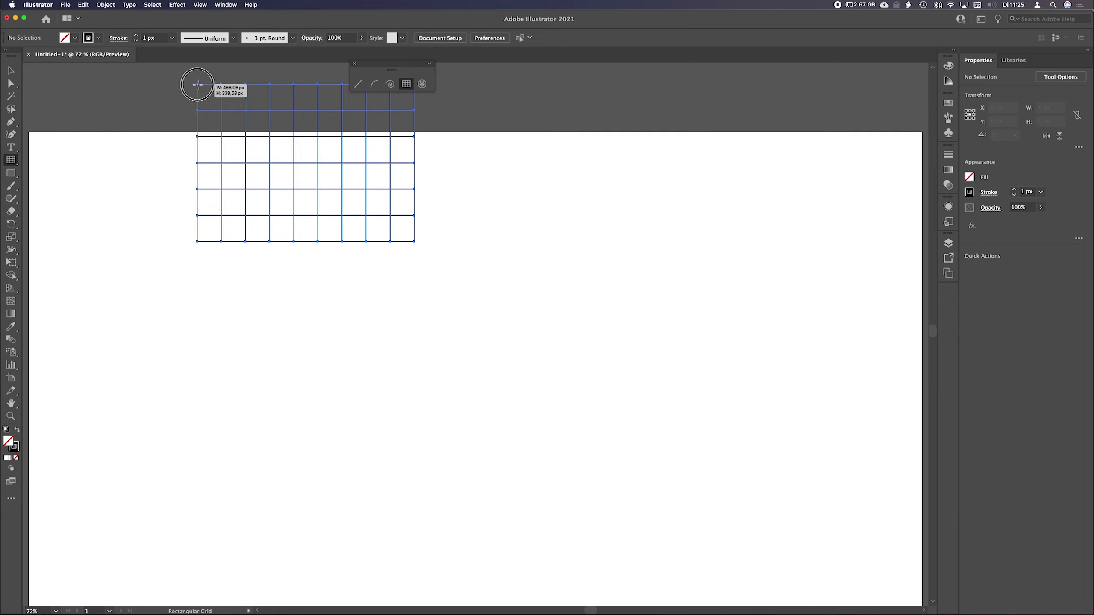
pyautogui.moveTo(197, 85); pyautogui.dragTo(343, 330)
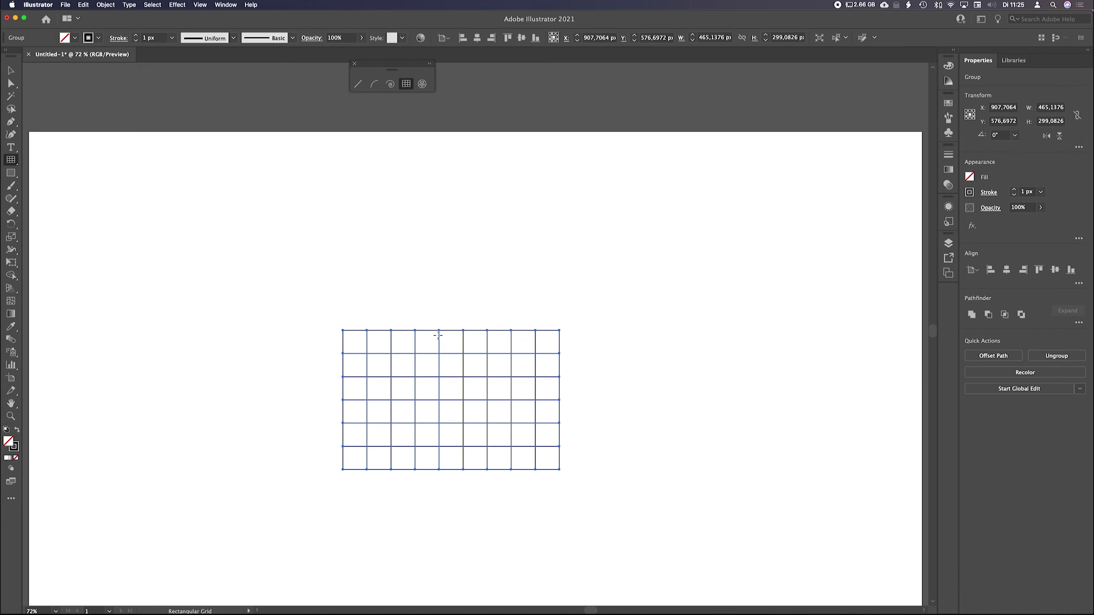
# - Select the finished 9 × 6 grid and delete it
pyautogui.press('v')
pyautogui.scroll(-2, 618, 353)
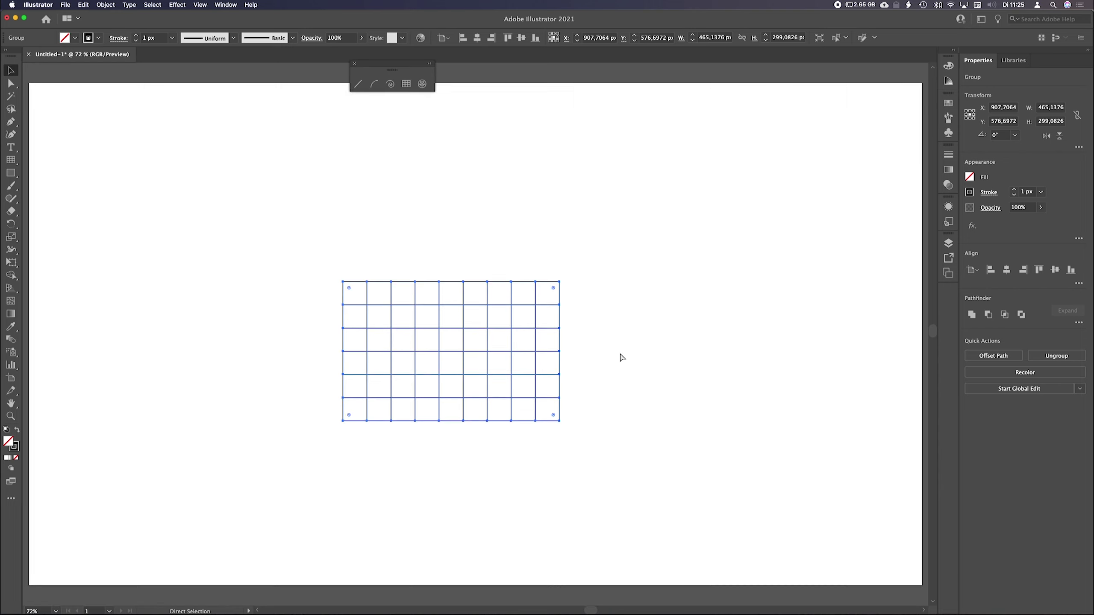
pyautogui.press('Delete')
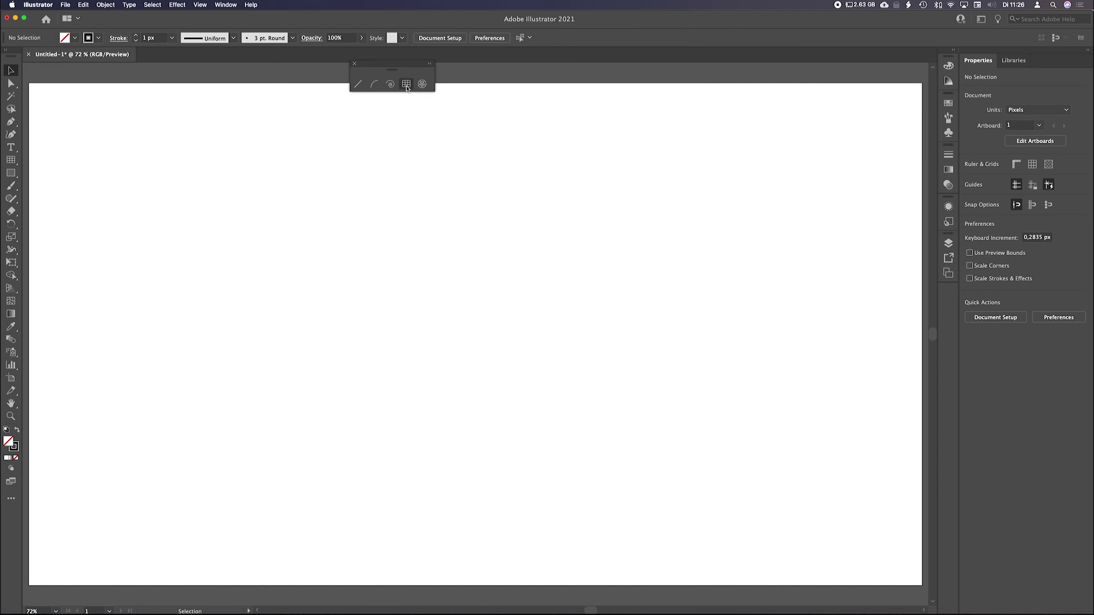
# - Open the Rectangular Grid Tool options and set width and height to 400 px
pyautogui.click(406, 86)
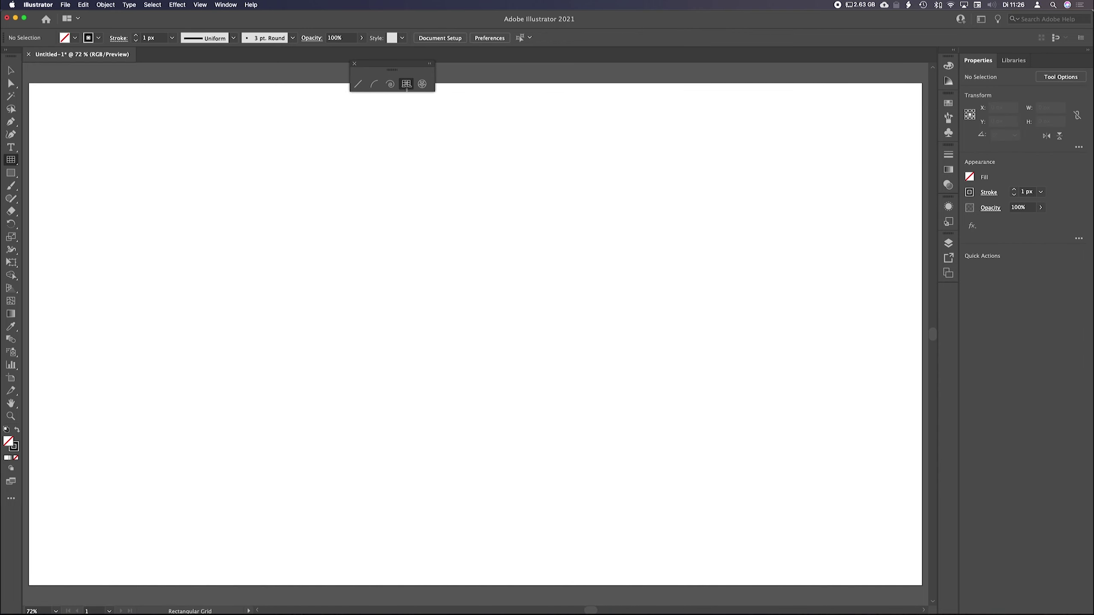
pyautogui.doubleClick(406, 86)
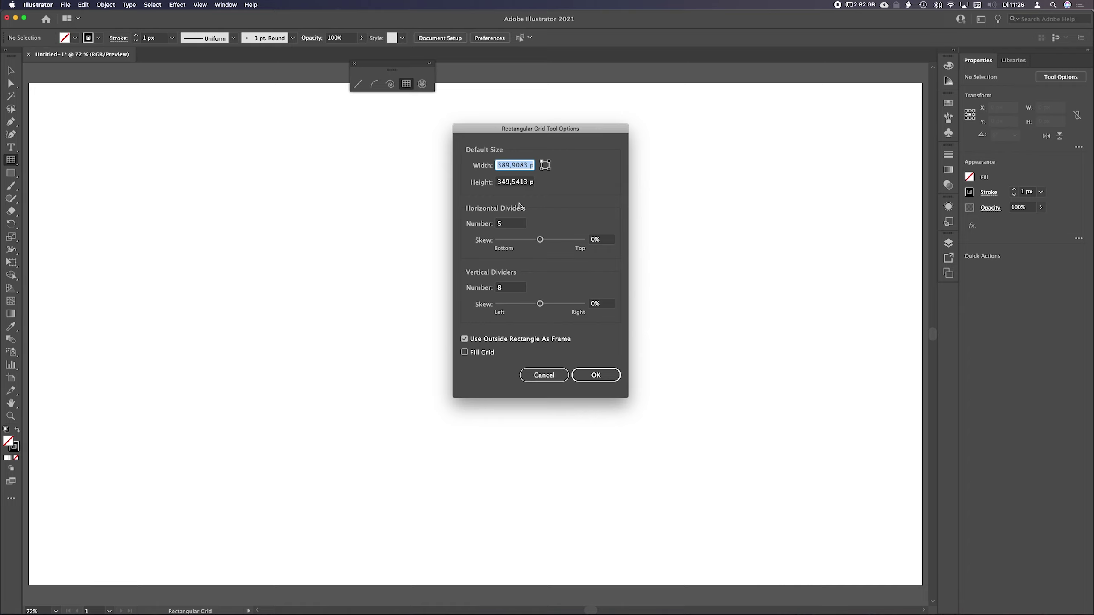
pyautogui.write('400')
pyautogui.press('Tab')
pyautogui.write('400')
pyautogui.press('Tab')
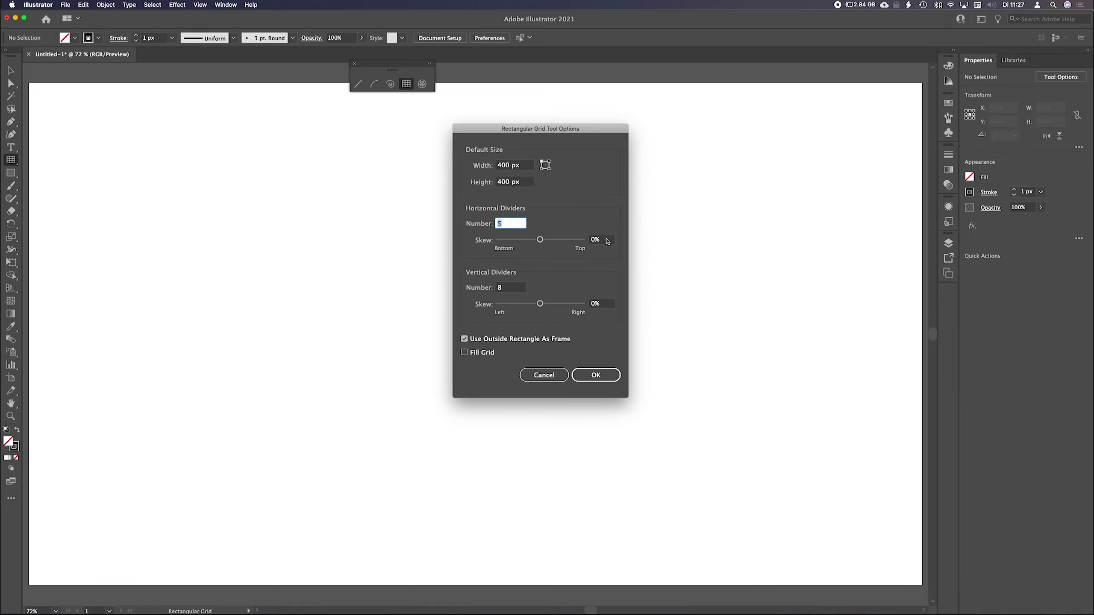
# - Set horizontal divider skew to 25% and vertical divider skew to 50%, then accept
pyautogui.click(587, 237)
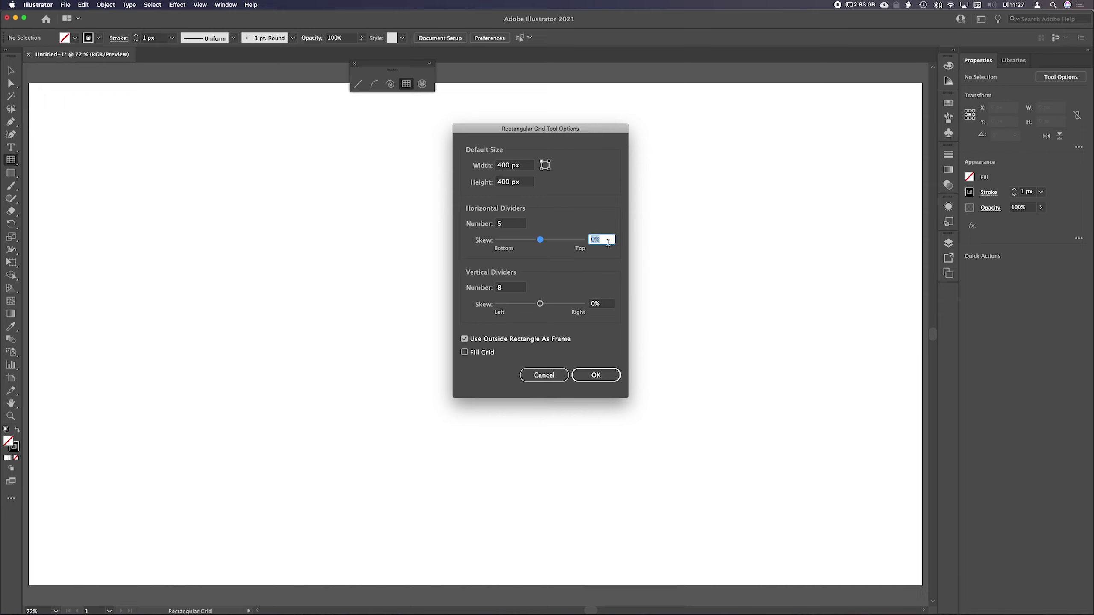
pyautogui.write('25')
pyautogui.click(605, 304)
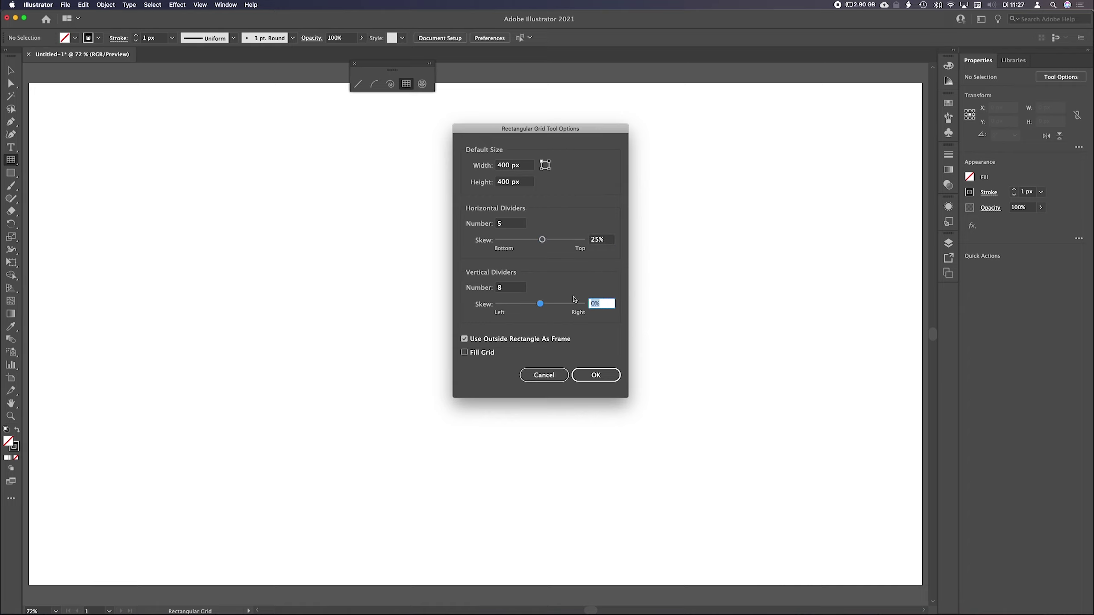
pyautogui.write('50')
pyautogui.click(594, 375)
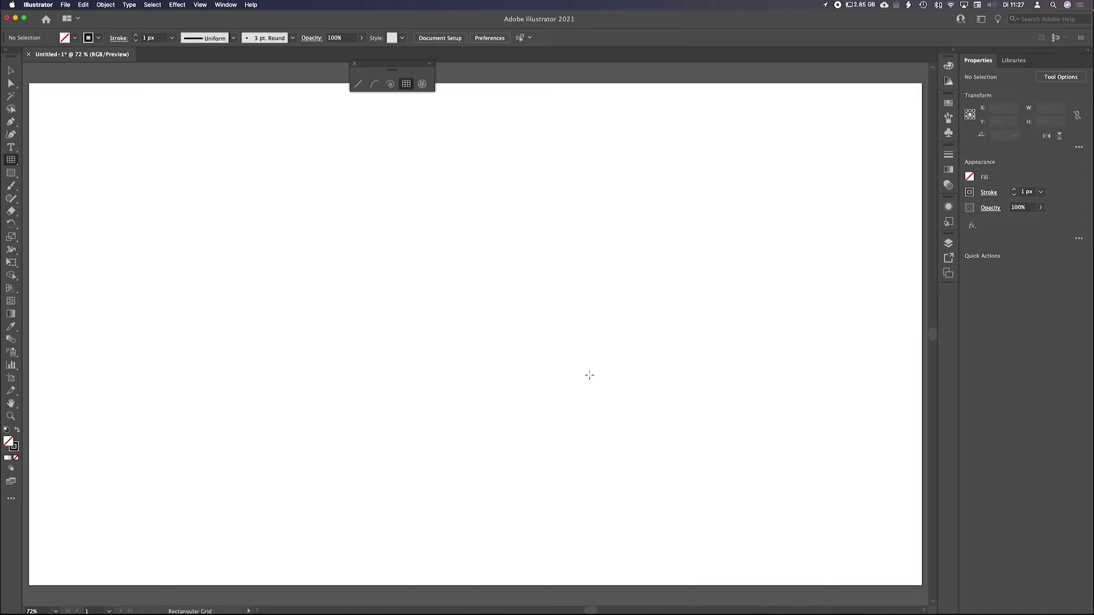
# - Drag out a square 630 × 630 px grid of 9 columns and 6 rows with skewed spacing
pyautogui.moveTo(415, 168); pyautogui.dragTo(691, 461)
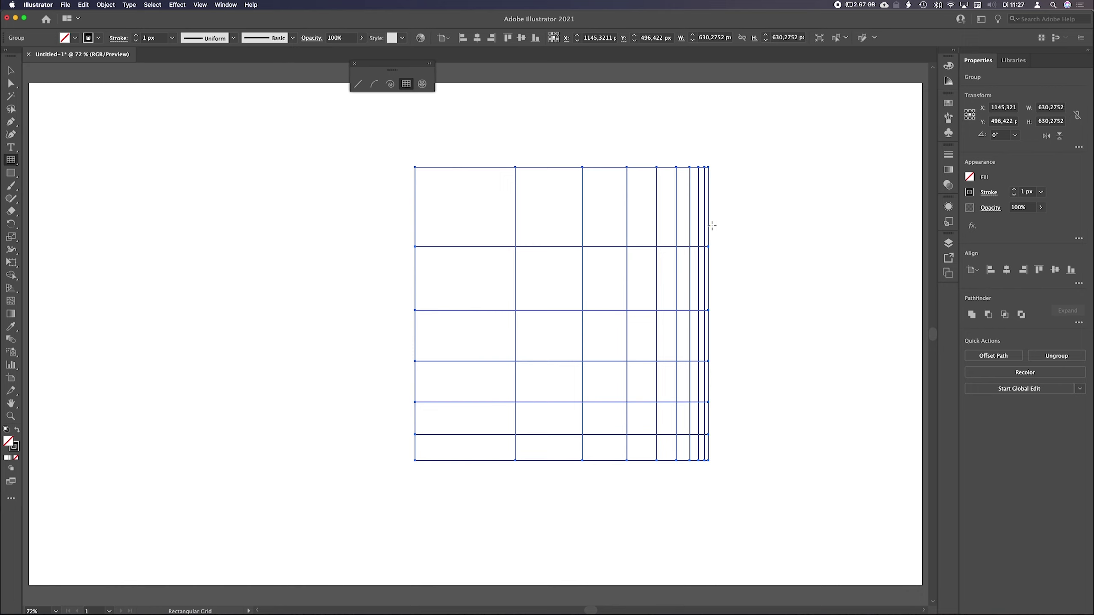
# - Change vertical divider skew to -50% and drag a second ~605 px grid left of the first
pyautogui.doubleClick(406, 83)
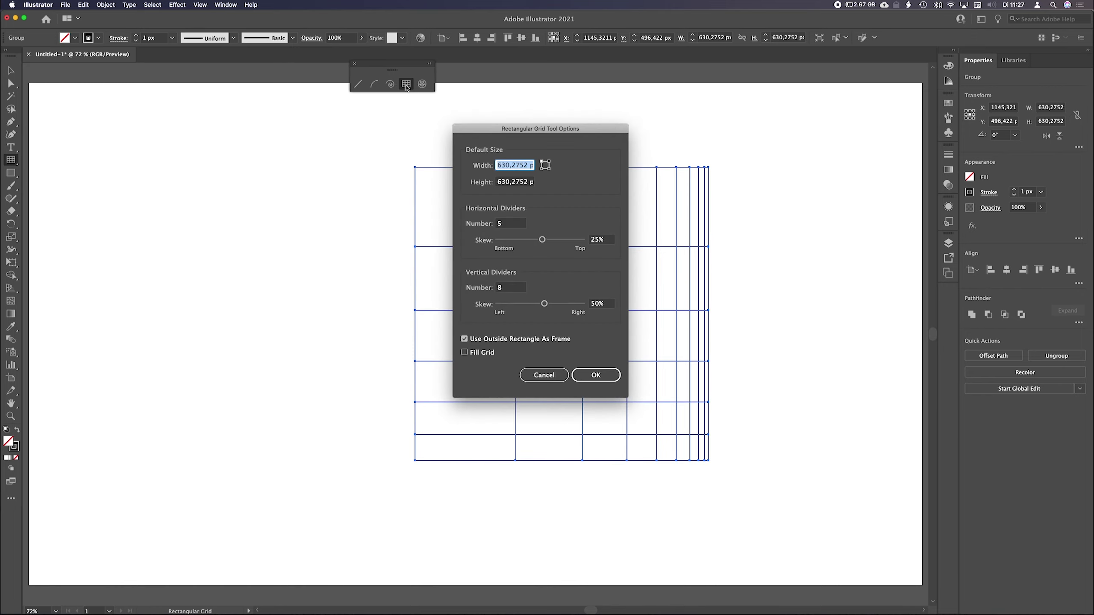
pyautogui.click(523, 305)
pyautogui.doubleClick(612, 304)
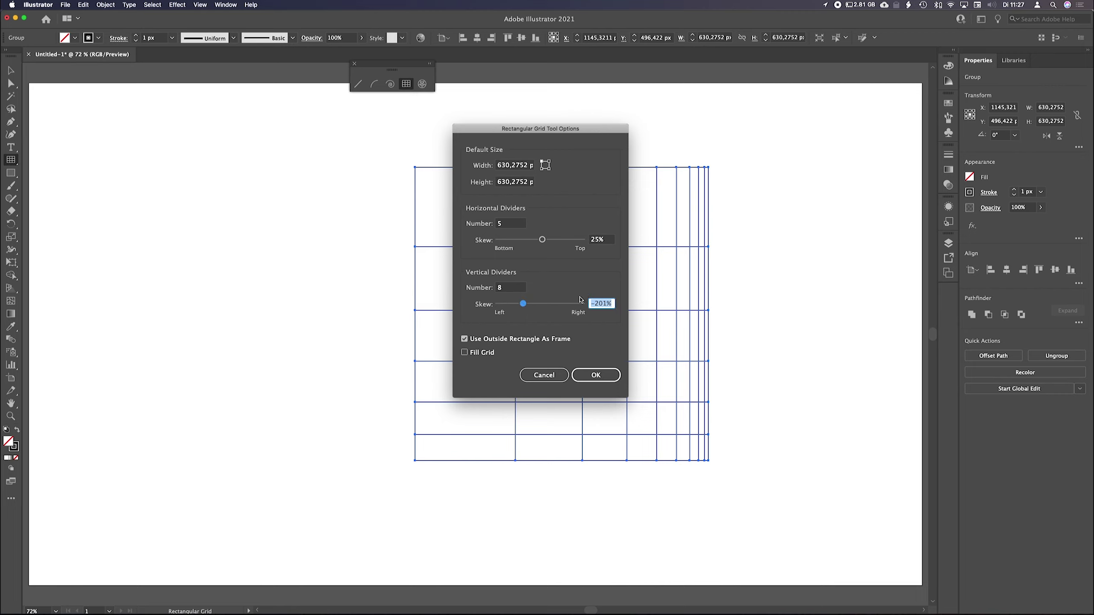
pyautogui.write('-50')
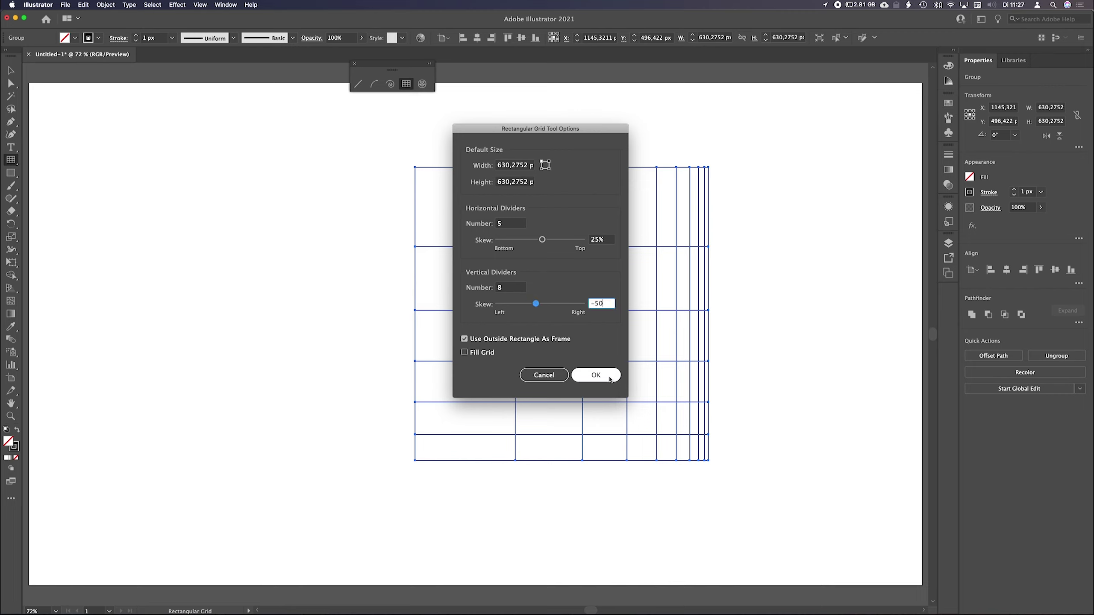
pyautogui.click(596, 374)
pyautogui.moveTo(119, 161); pyautogui.dragTo(342, 443)
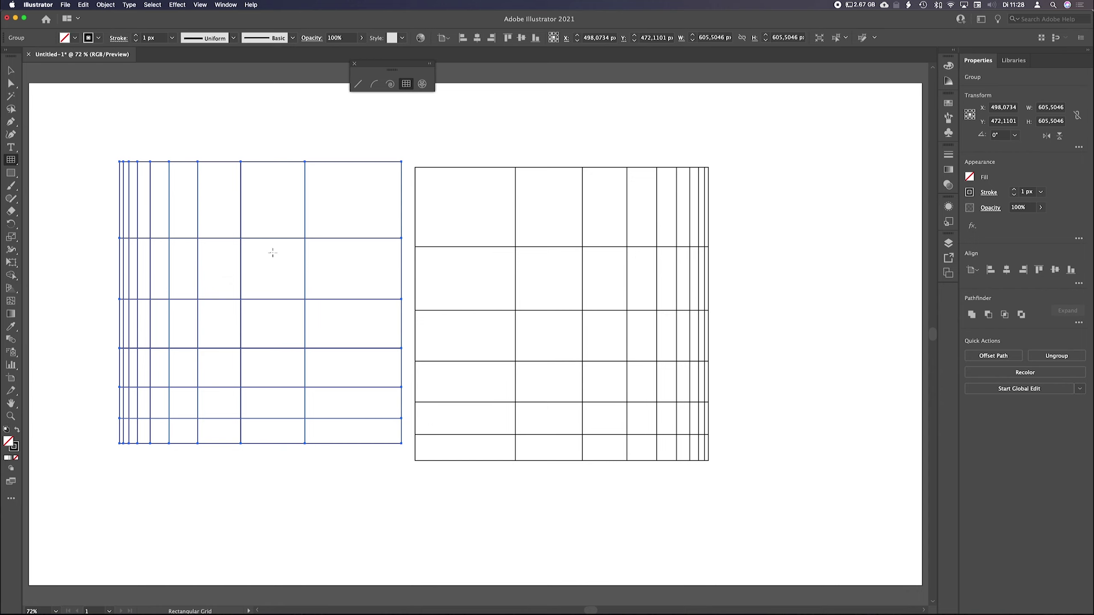
# - Reset both vertical and horizontal divider skews to 0% in the grid options
pyautogui.doubleClick(406, 84)
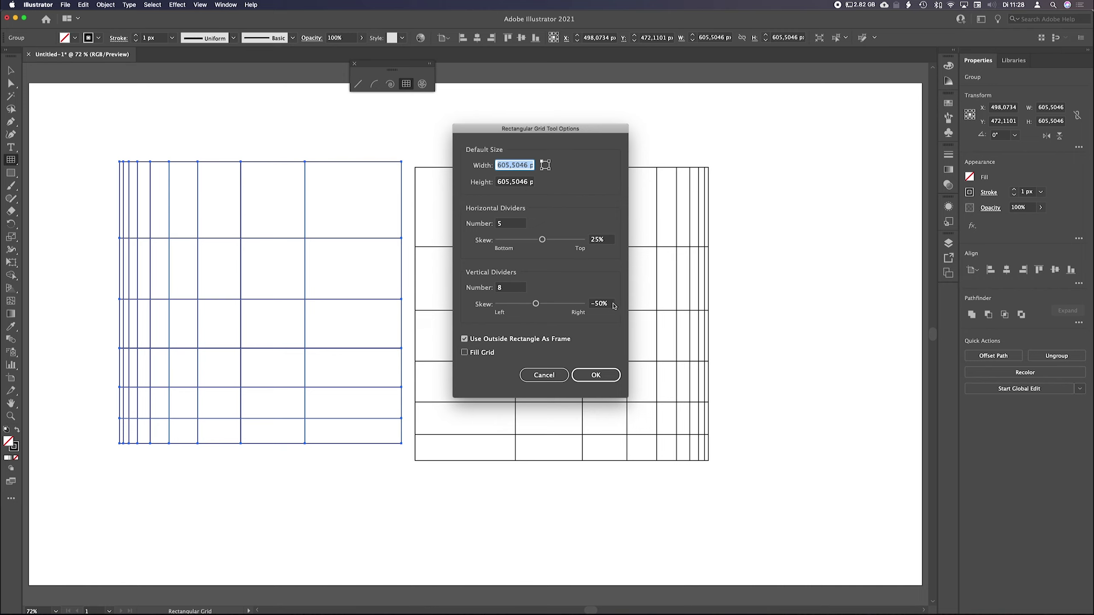
pyautogui.moveTo(614, 303); pyautogui.dragTo(588, 300)
pyautogui.write('0')
pyautogui.moveTo(608, 240); pyautogui.dragTo(580, 238)
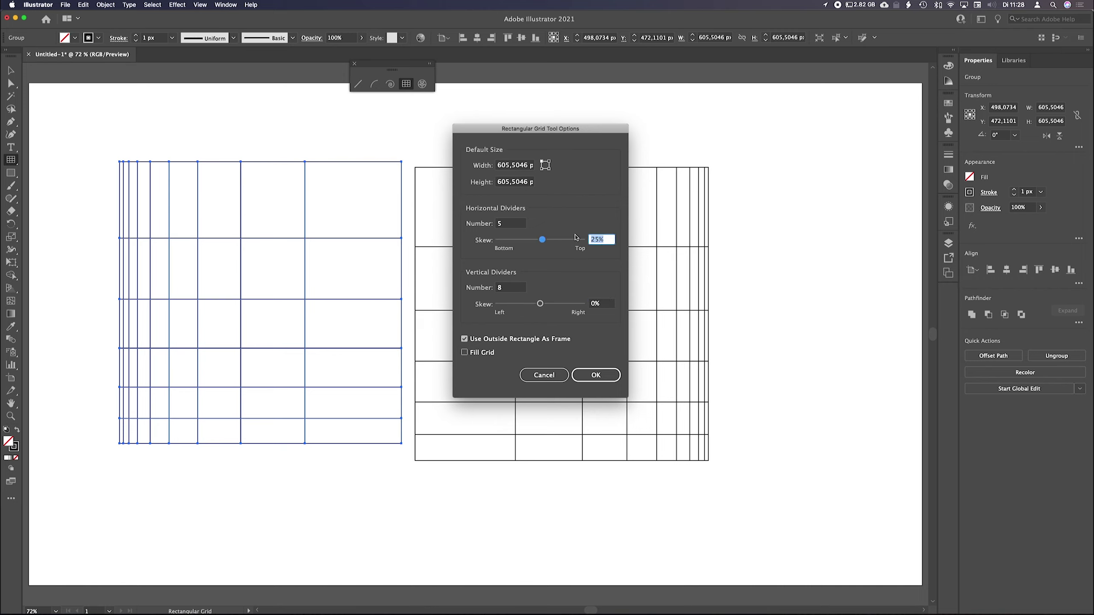
pyautogui.write('0')
pyautogui.click(595, 378)
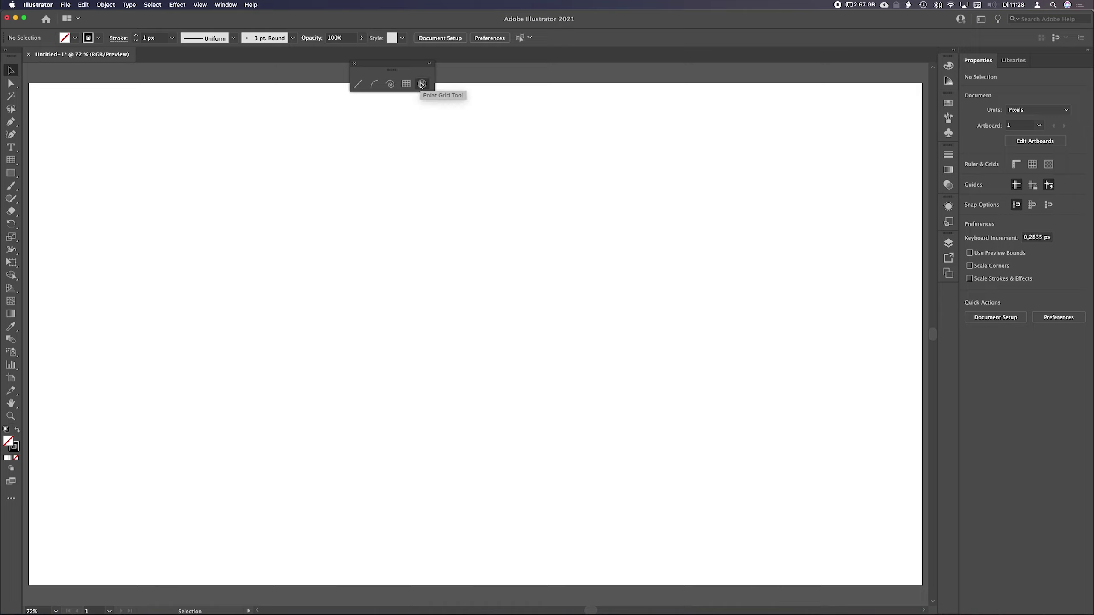
# - Set the Polar Grid Tool defaults to 300 × 500 px with Create Compound Path From Ellipses checked
pyautogui.doubleClick(422, 85)
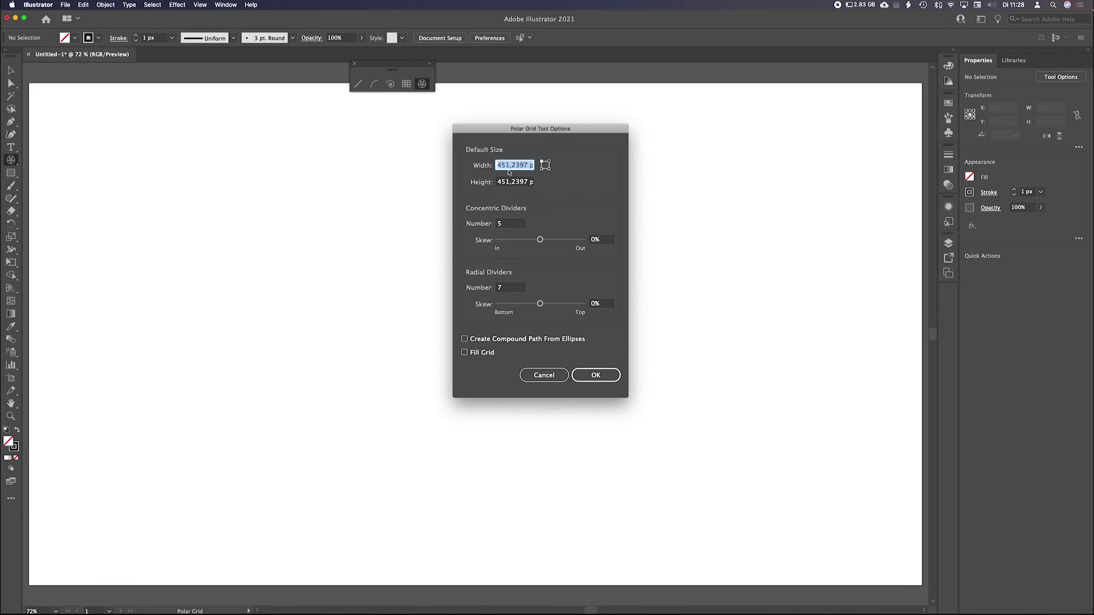
pyautogui.write('300')
pyautogui.click(509, 184)
pyautogui.write('500')
pyautogui.click(501, 223)
pyautogui.click(464, 339)
pyautogui.click(466, 340)
pyautogui.click(473, 355)
pyautogui.click(598, 376)
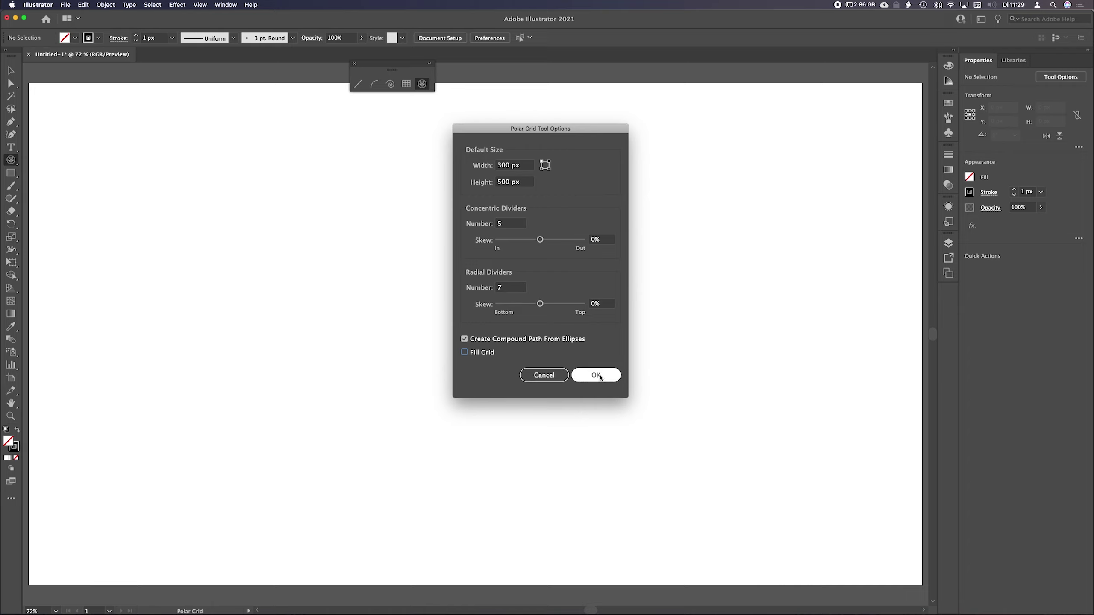
pyautogui.click(599, 376)
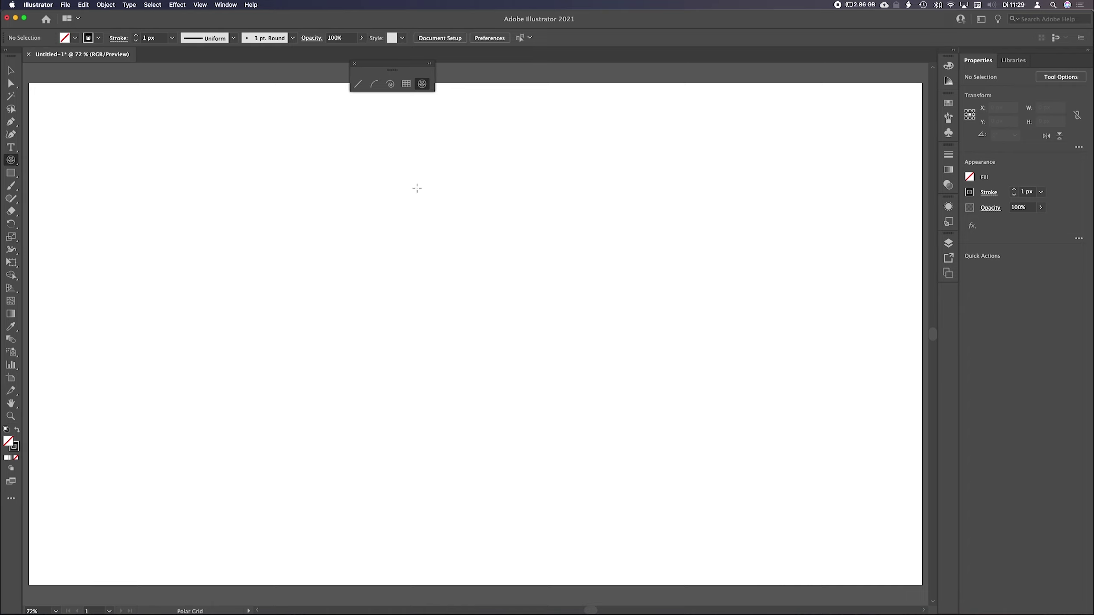
# - Drag out a circular polar grid about 495 × 495 px near the artboard centre
pyautogui.moveTo(417, 188); pyautogui.dragTo(648, 415)
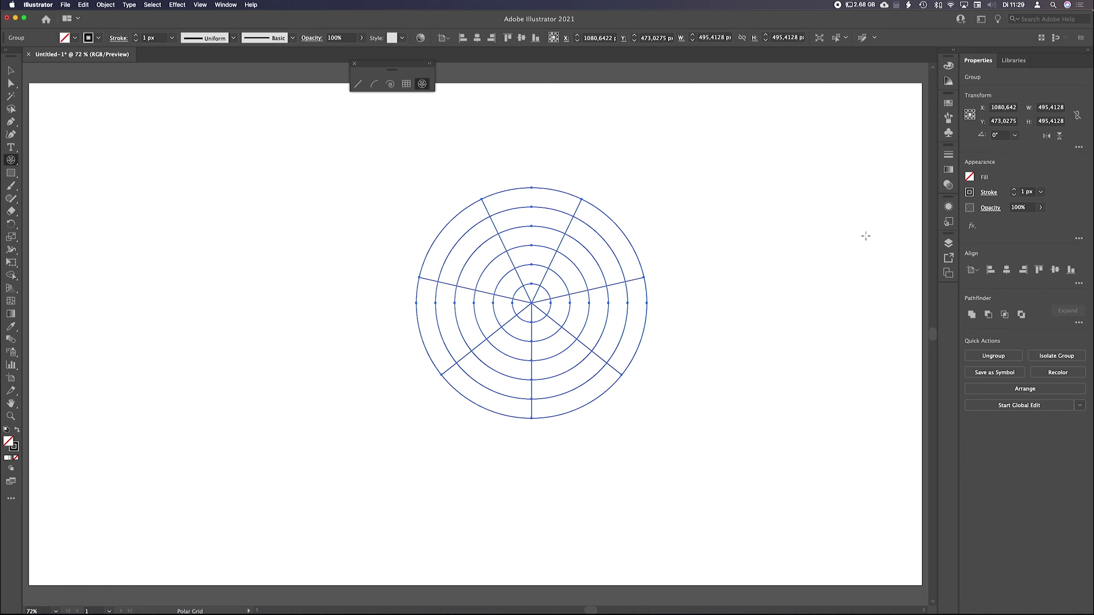
pyautogui.click(949, 243)
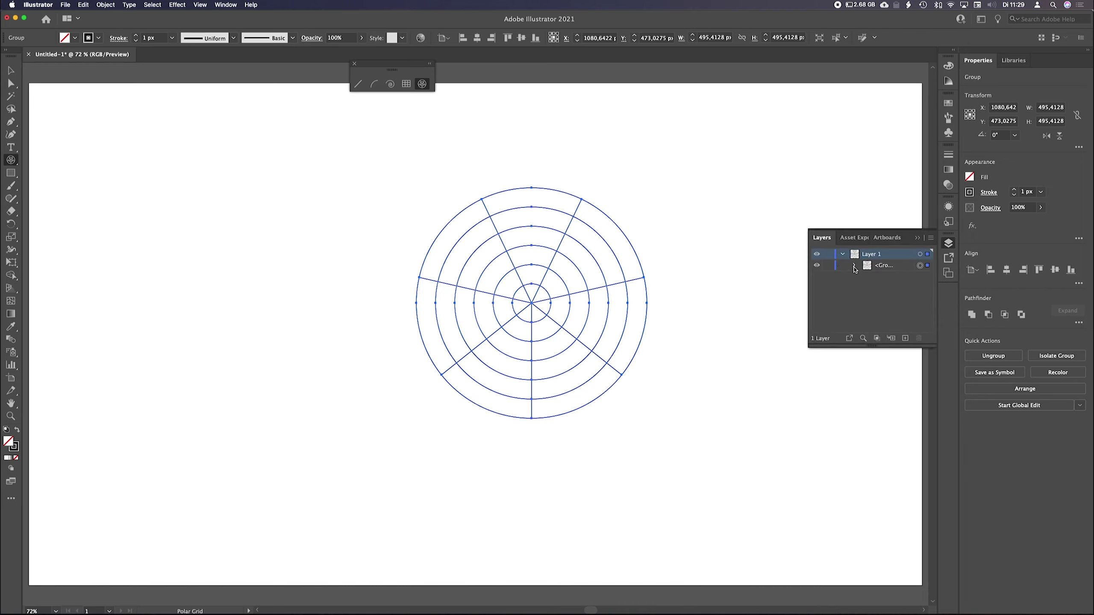
pyautogui.click(855, 266)
pyautogui.moveTo(872, 345); pyautogui.dragTo(874, 496)
pyautogui.moveTo(809, 384); pyautogui.dragTo(729, 383)
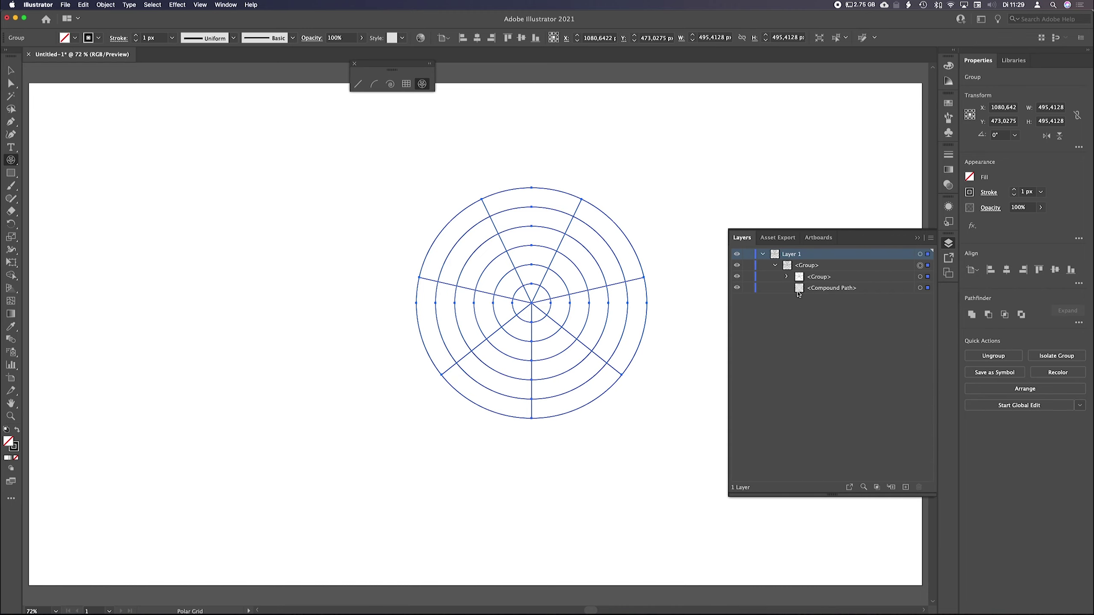
pyautogui.click(920, 288)
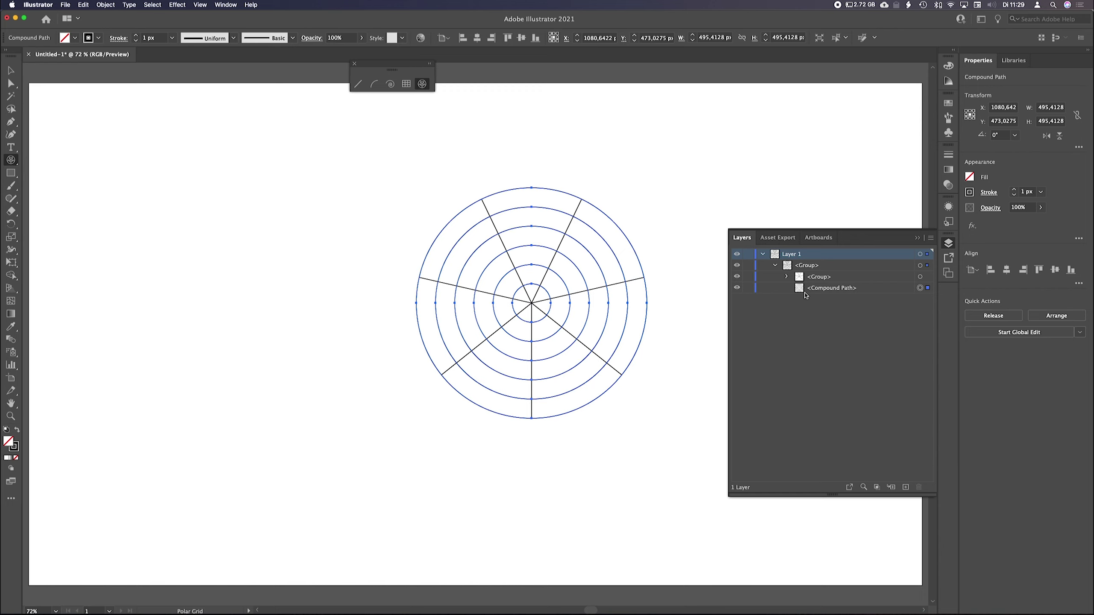
pyautogui.click(787, 276)
pyautogui.click(920, 299)
pyautogui.click(920, 310)
pyautogui.click(920, 321)
pyautogui.click(920, 333)
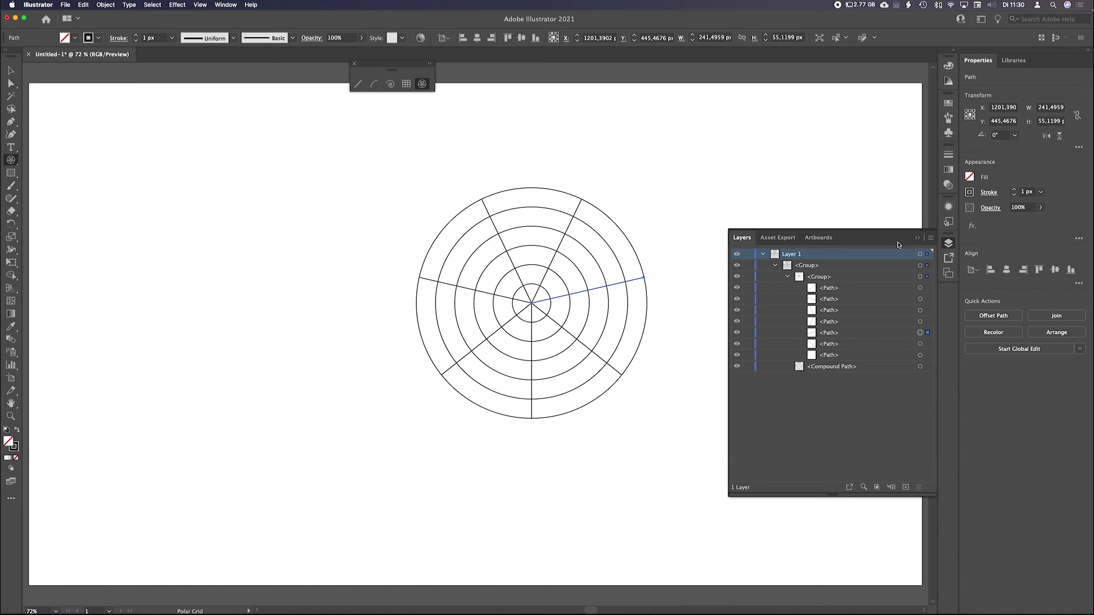
pyautogui.click(918, 238)
pyautogui.press('v')
# - Delete the round polar grid, then draw another polar grid and delete it too
pyautogui.moveTo(382, 196); pyautogui.dragTo(685, 426)
pyautogui.press('Delete')
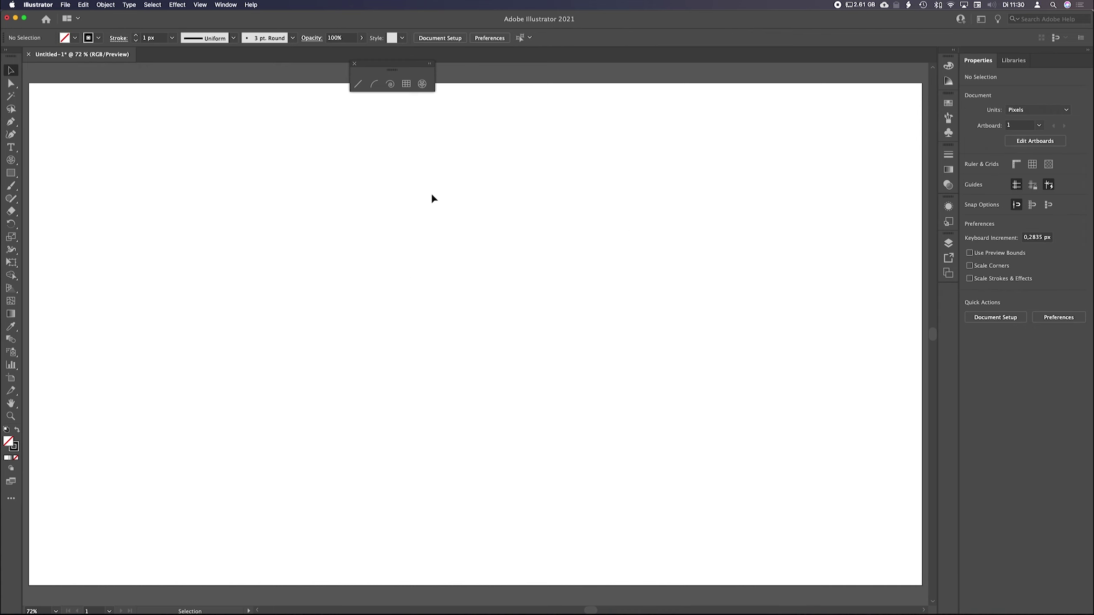
pyautogui.click(423, 84)
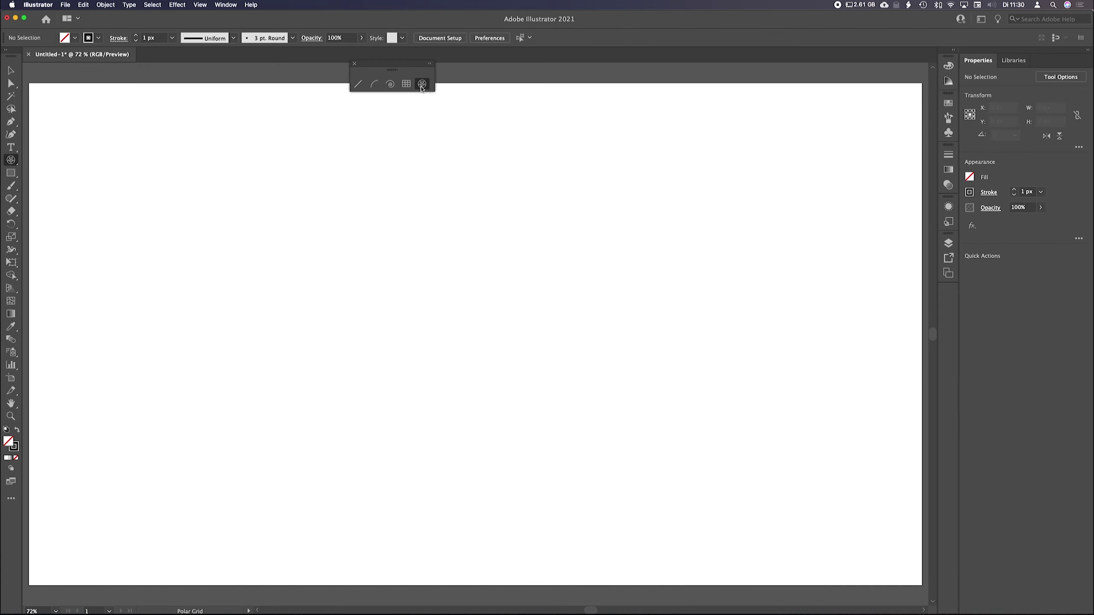
pyautogui.moveTo(475, 204); pyautogui.dragTo(679, 405)
pyautogui.press('Delete')
# - Turn off Create Compound Path From Ellipses and draw a new polar grid right of centre
pyautogui.click(497, 181)
pyautogui.click(484, 340)
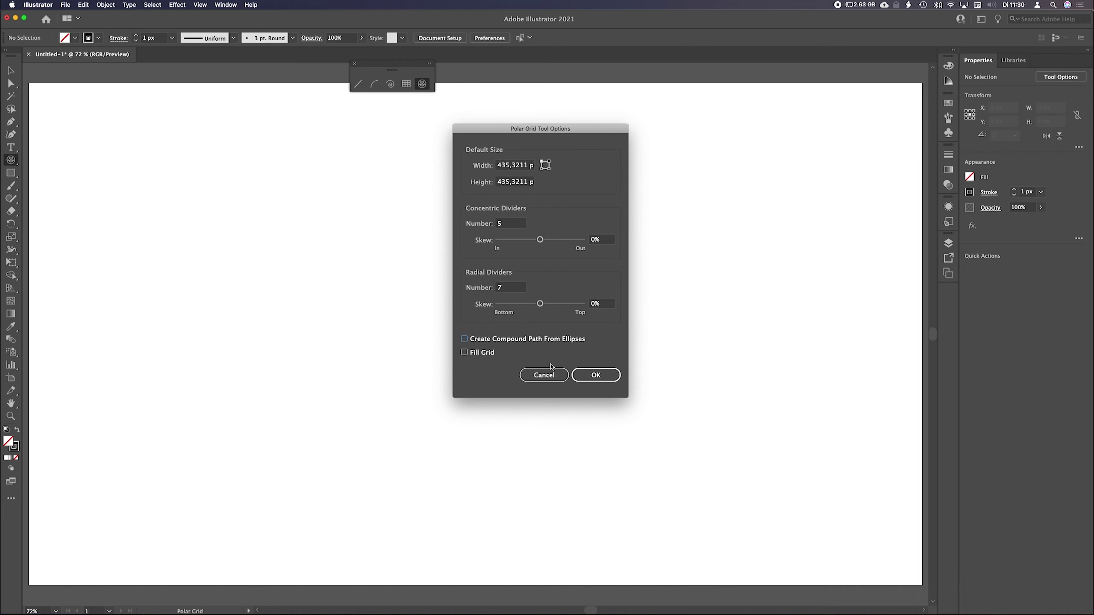
pyautogui.click(587, 373)
pyautogui.moveTo(451, 191); pyautogui.dragTo(711, 456)
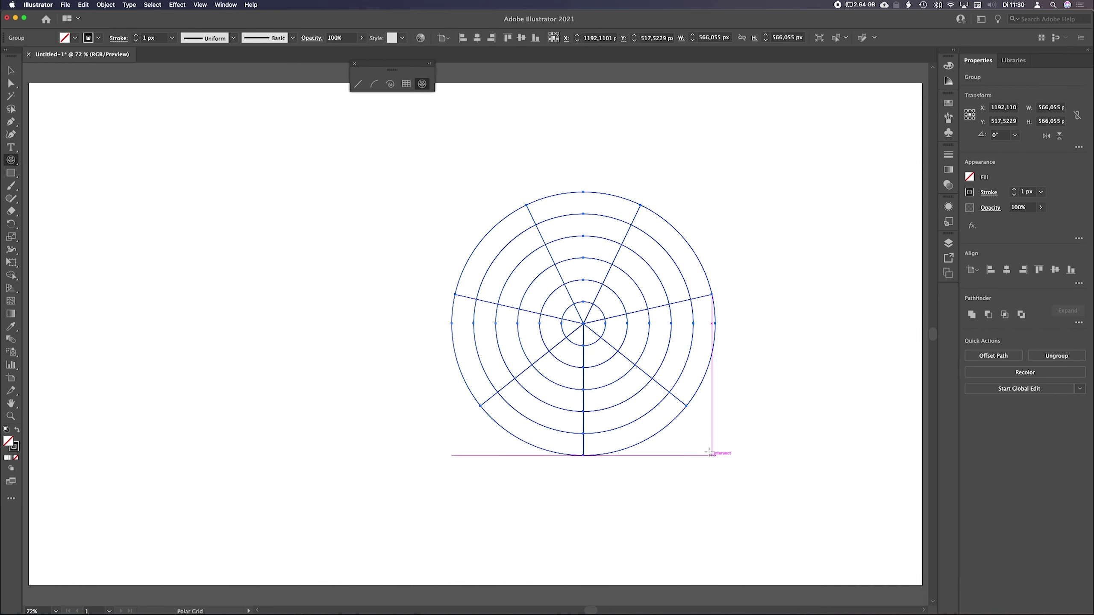
# - In the Layers panel, expand the grid's spoke and circle groups and select each circle path
pyautogui.click(948, 244)
pyautogui.click(774, 265)
pyautogui.click(787, 276)
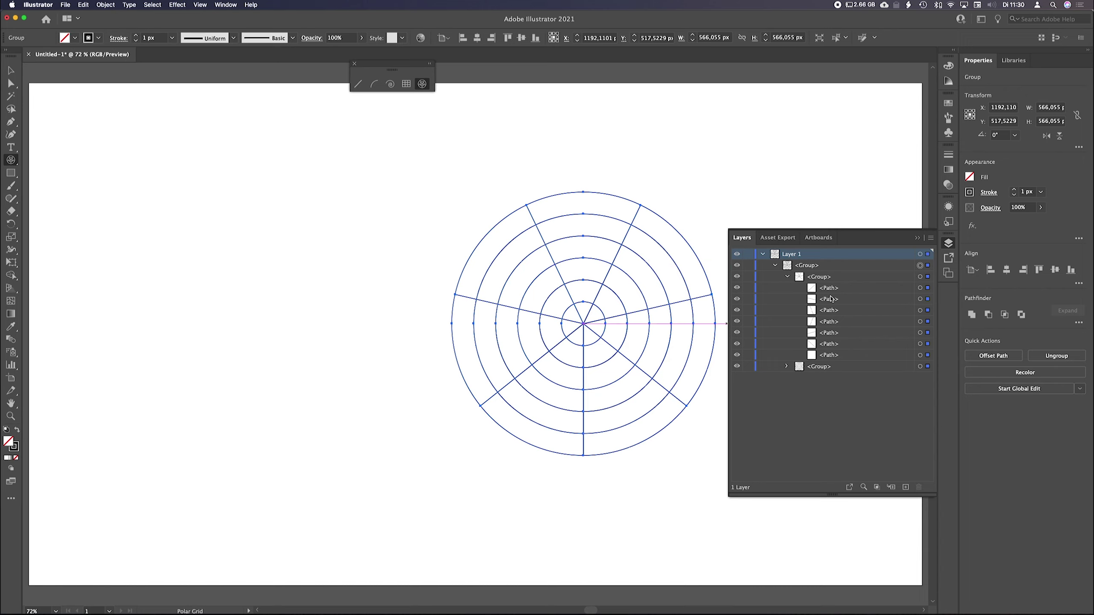
pyautogui.click(786, 366)
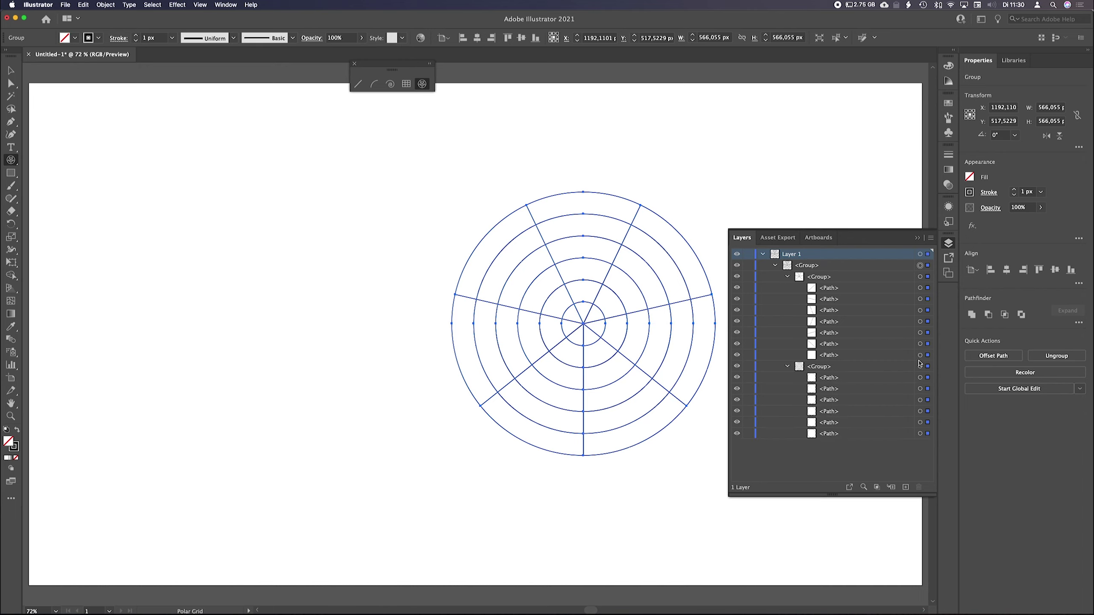
pyautogui.click(920, 377)
pyautogui.click(920, 400)
pyautogui.click(920, 411)
pyautogui.click(921, 433)
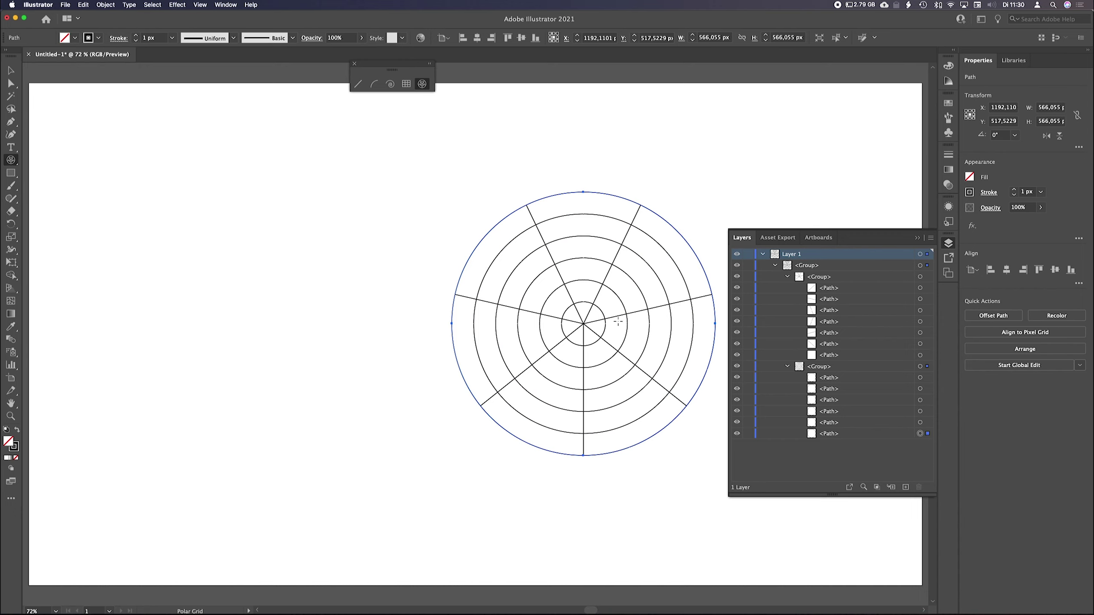
pyautogui.click(917, 238)
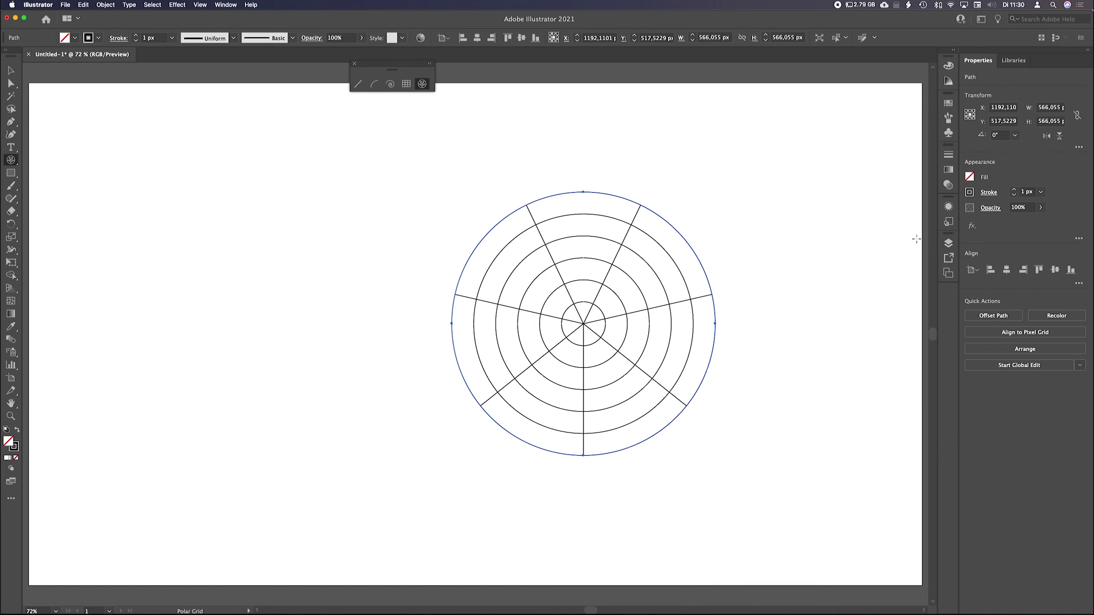
# - Select everything with Cmd+A and delete the polar grid
pyautogui.press('v')
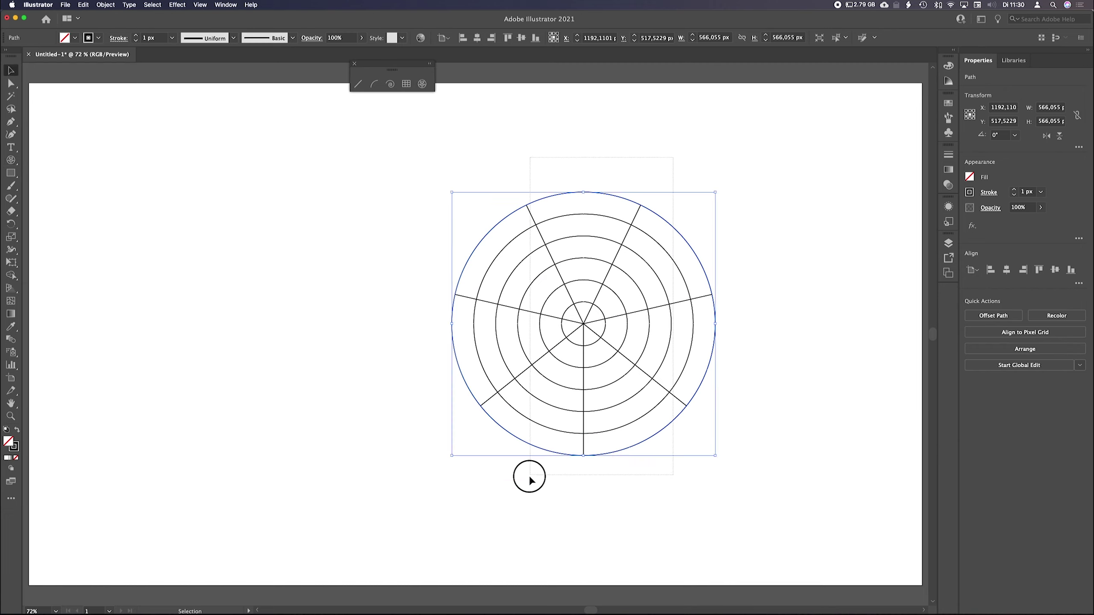
pyautogui.press('super+a')
pyautogui.press('Delete')
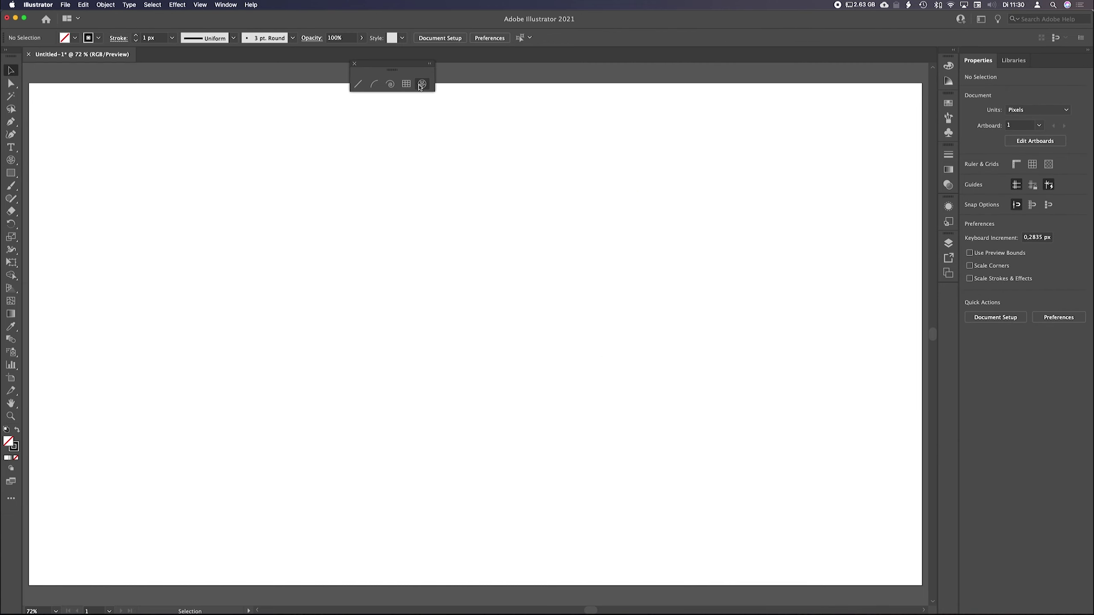
# - Create a 300 × 500 px polar grid from the options dialog and move it down the artboard
pyautogui.click(422, 84)
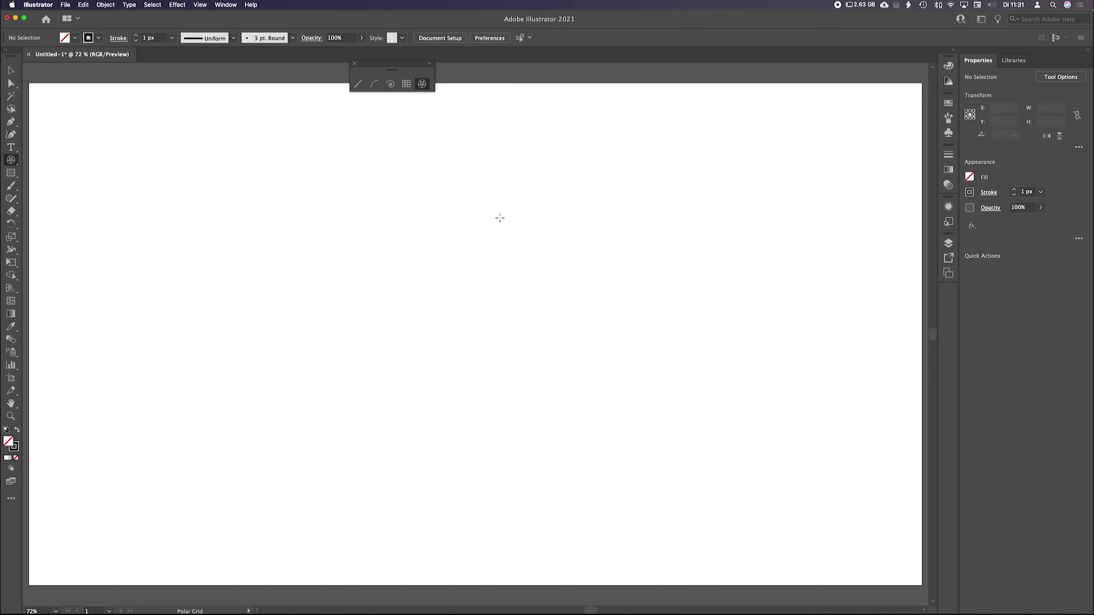
pyautogui.moveTo(500, 218); pyautogui.dragTo(500, 219)
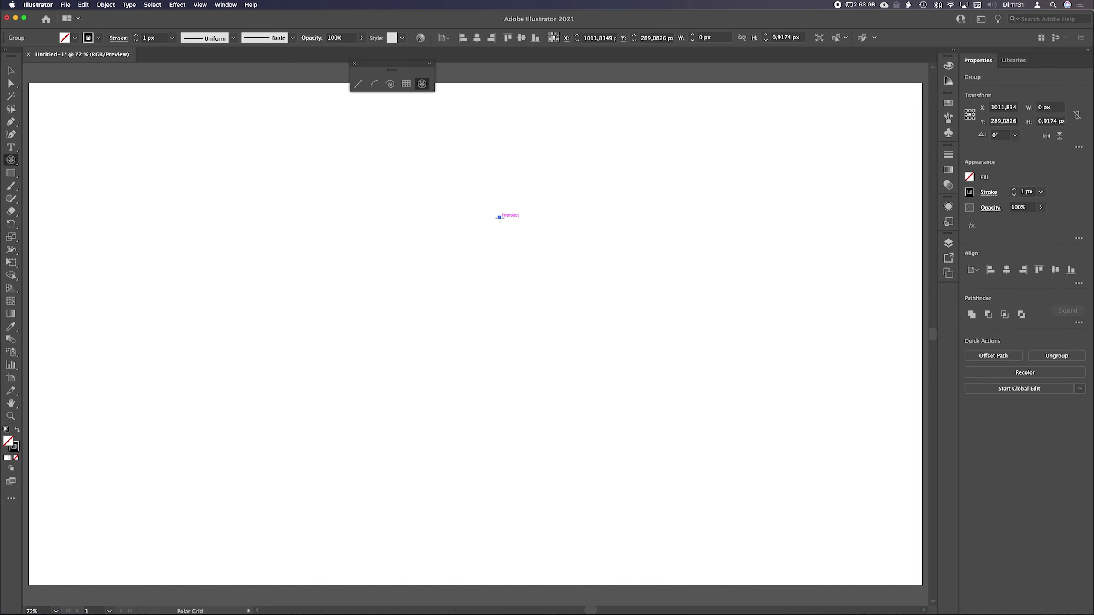
pyautogui.click(522, 251)
pyautogui.moveTo(554, 131); pyautogui.dragTo(679, 158)
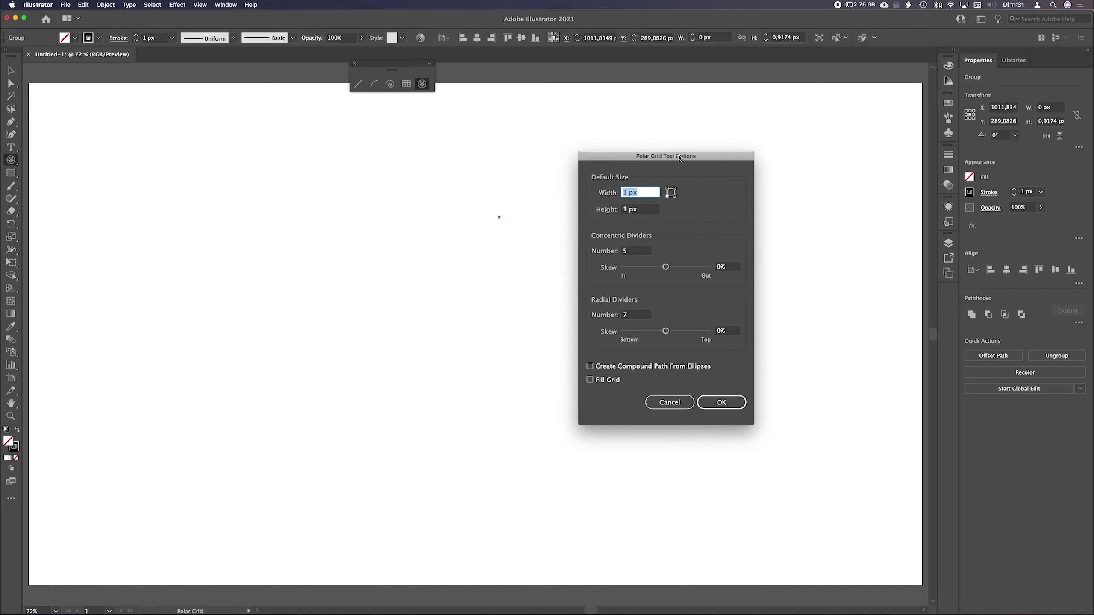
pyautogui.write('300')
pyautogui.press('Tab')
pyautogui.write('500')
pyautogui.click(645, 250)
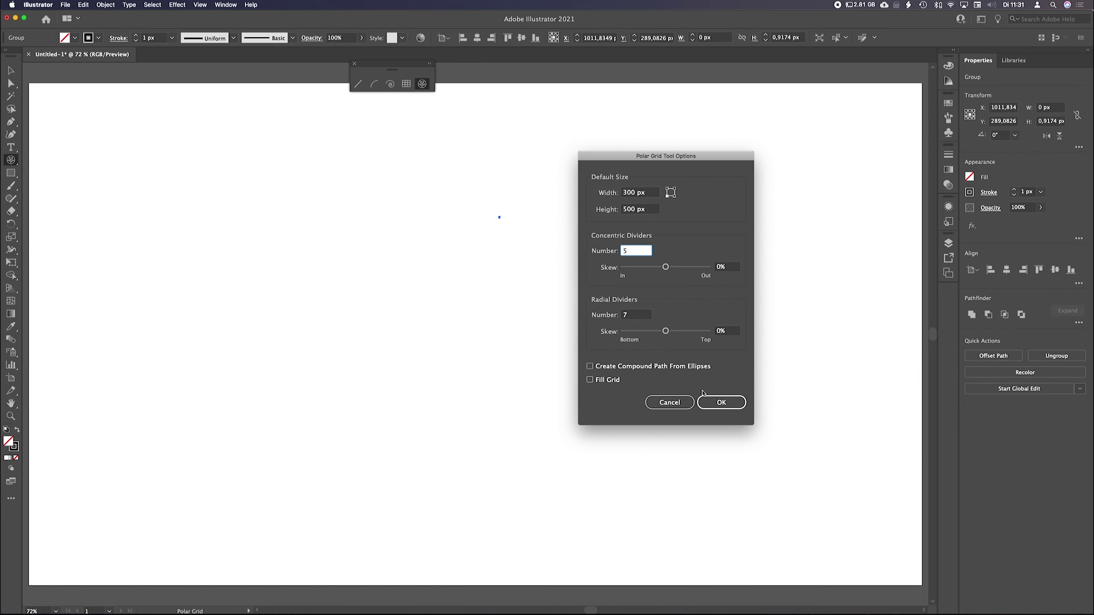
pyautogui.click(717, 402)
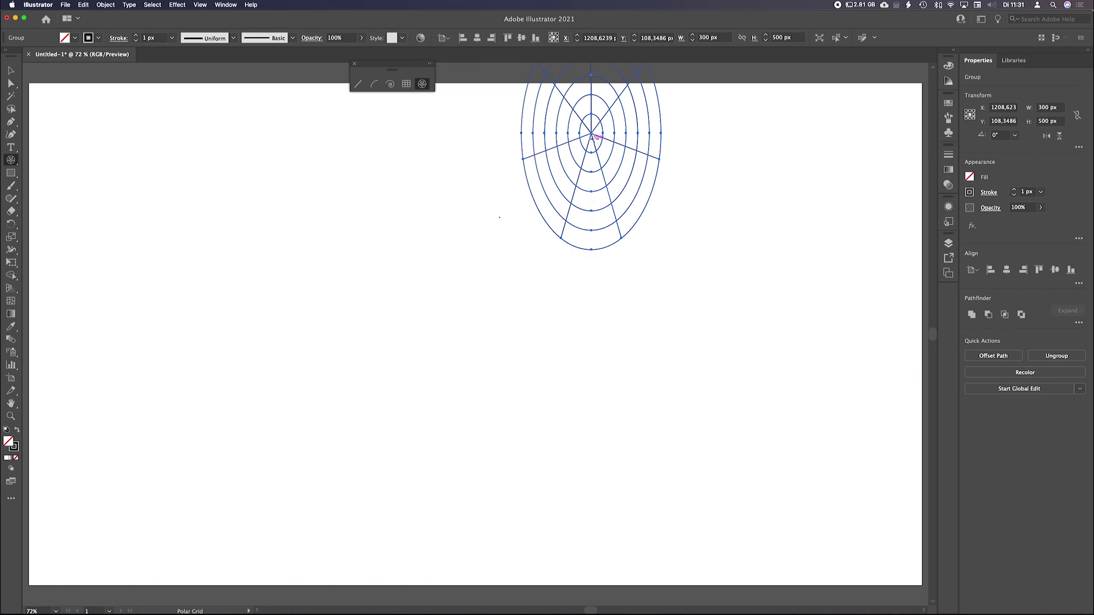
pyautogui.press('v')
pyautogui.moveTo(592, 137); pyautogui.dragTo(602, 290)
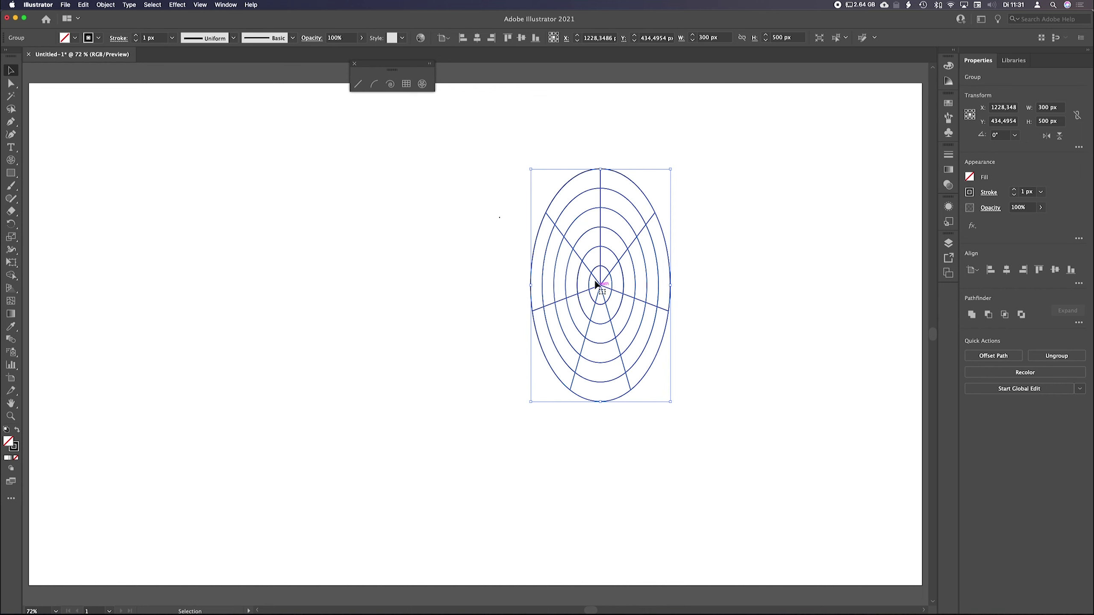
# - Create a second 300 × 500 px polar grid with 3 radial dividers
pyautogui.click(423, 83)
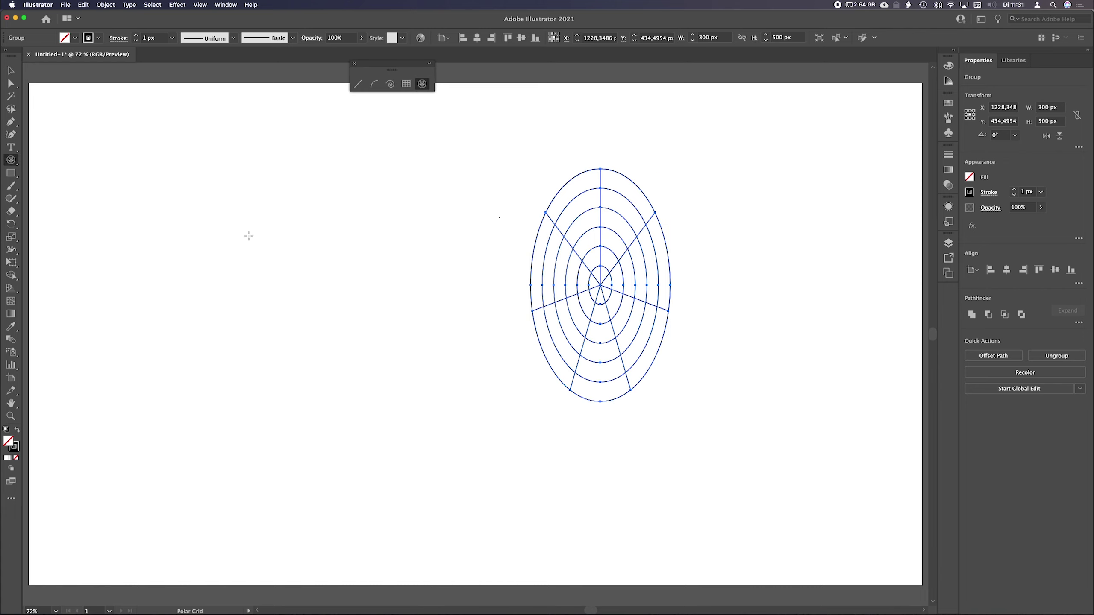
pyautogui.doubleClick(423, 83)
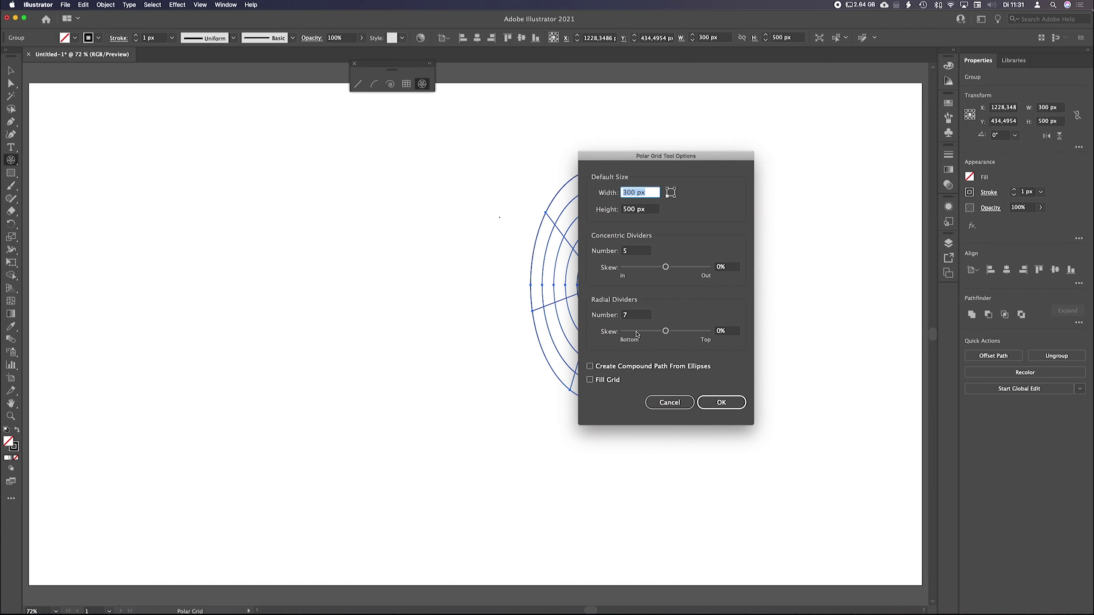
pyautogui.click(716, 402)
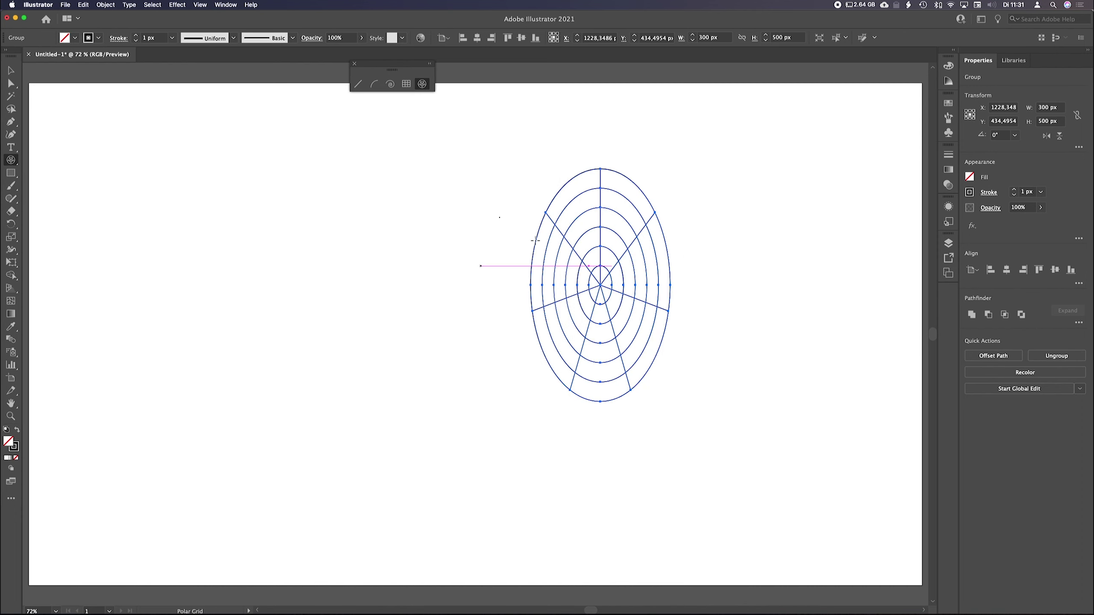
pyautogui.click(353, 203)
pyautogui.doubleClick(634, 316)
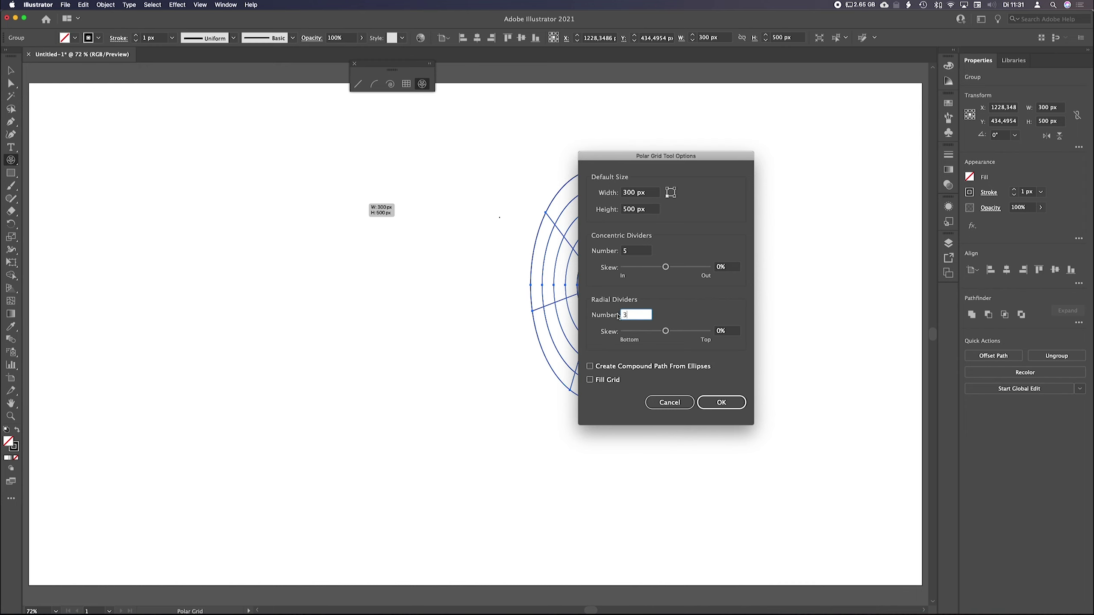
pyautogui.click(722, 402)
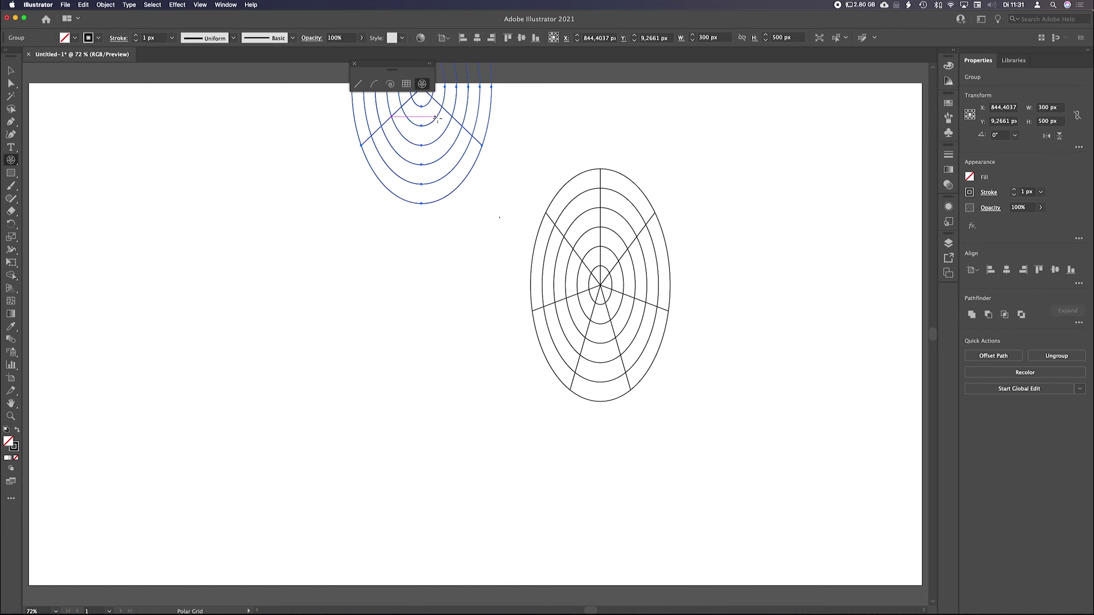
# - Move the new grid left of the first and marquee-select both grids
pyautogui.press('v')
pyautogui.moveTo(440, 161); pyautogui.dragTo(394, 369)
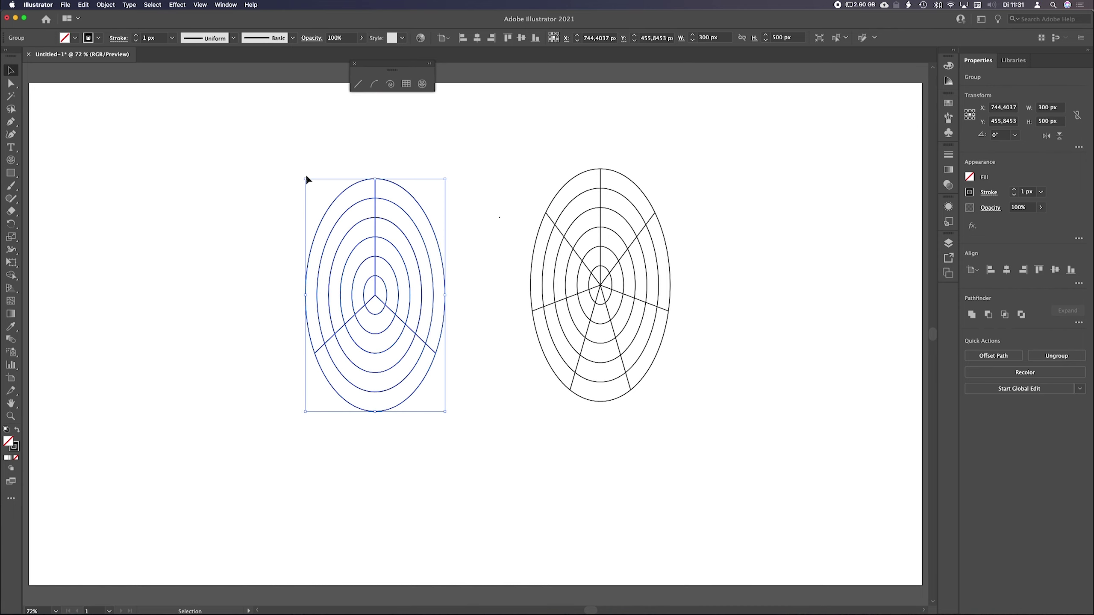
pyautogui.moveTo(273, 159); pyautogui.dragTo(686, 356)
# - Delete both grids and hand-draw a circular grid, adding rings with Up and spokes with Right
pyautogui.press('Delete')
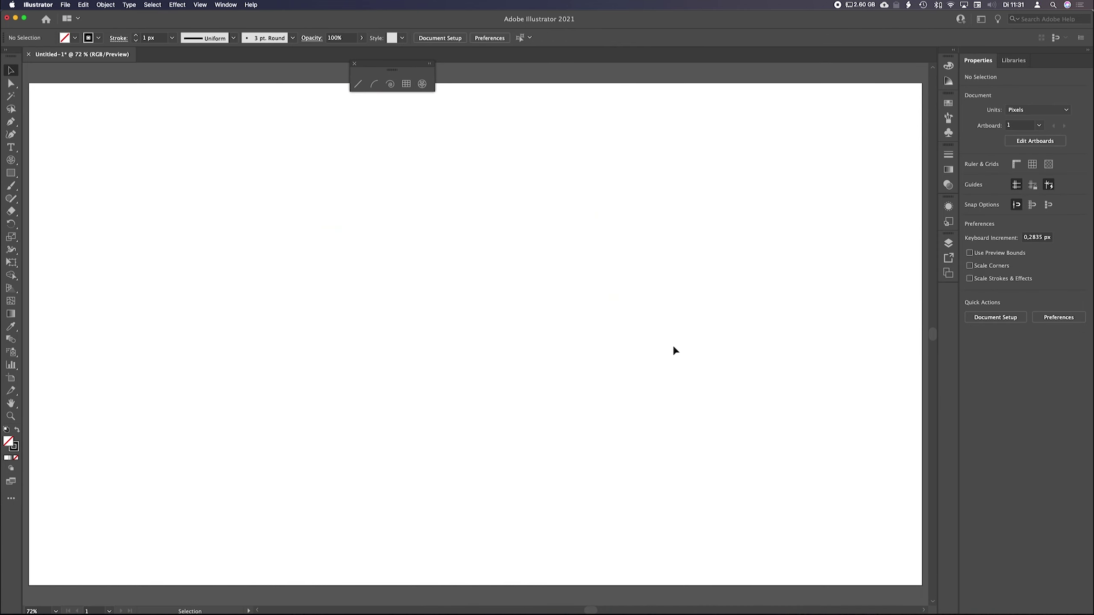
pyautogui.click(423, 84)
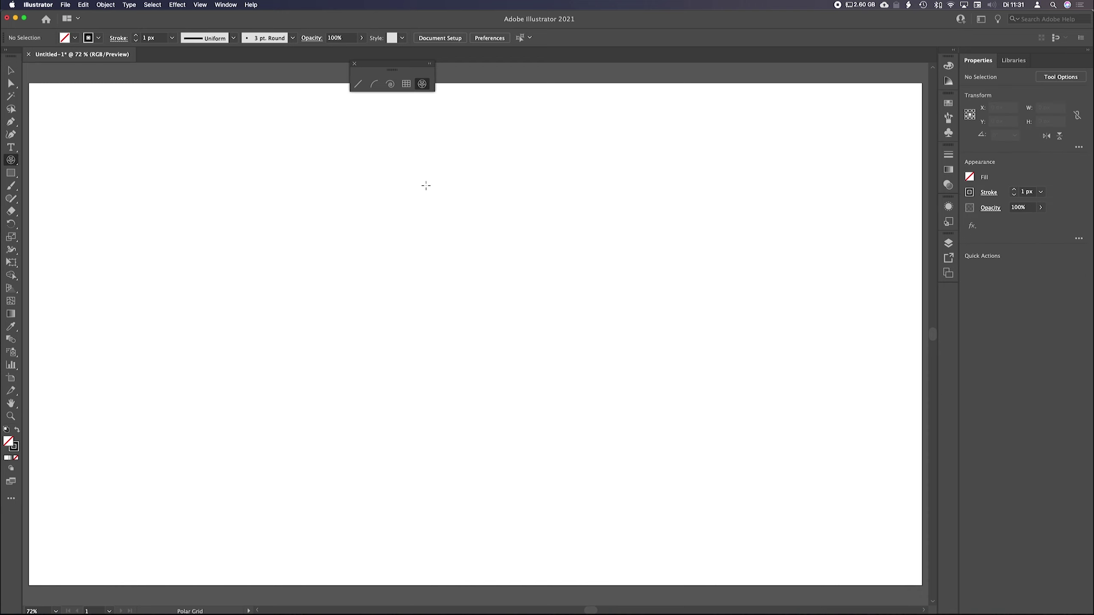
pyautogui.moveTo(412, 175); pyautogui.dragTo(658, 376)
pyautogui.press('Up')
pyautogui.press('Up')
pyautogui.press('Up')
pyautogui.press('Up')
pyautogui.press('Up')
pyautogui.press('Up')
pyautogui.press('Up')
pyautogui.press('Up')
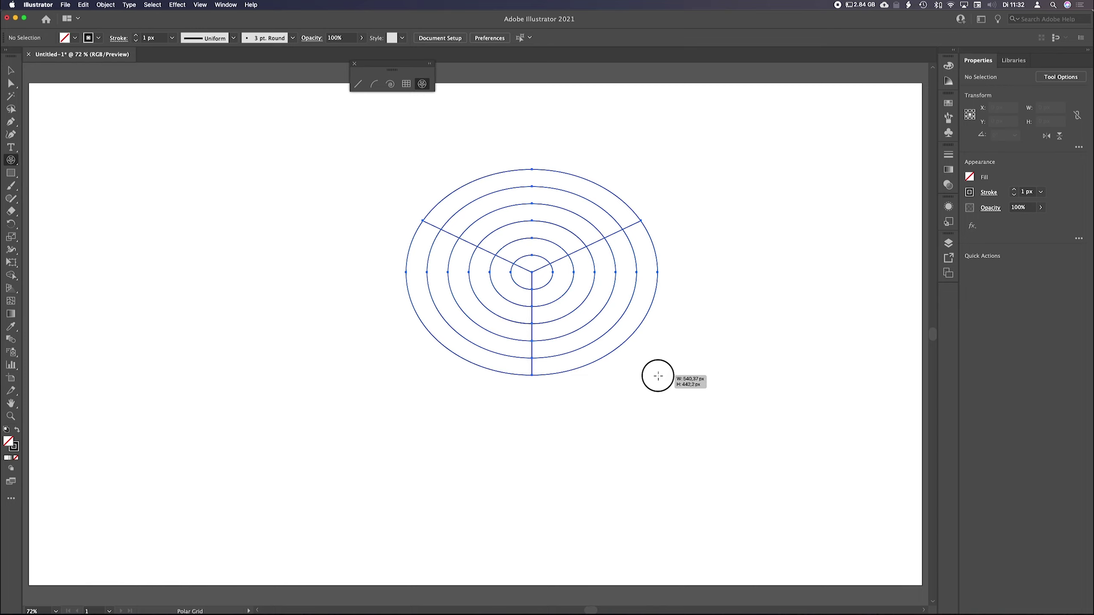
pyautogui.press('Right')
pyautogui.press('Right')
pyautogui.press('Right')
pyautogui.press('Right')
pyautogui.press('Right')
pyautogui.press('Right')
pyautogui.press('Right')
pyautogui.press('Right')
pyautogui.press('Right')
pyautogui.press('Right')
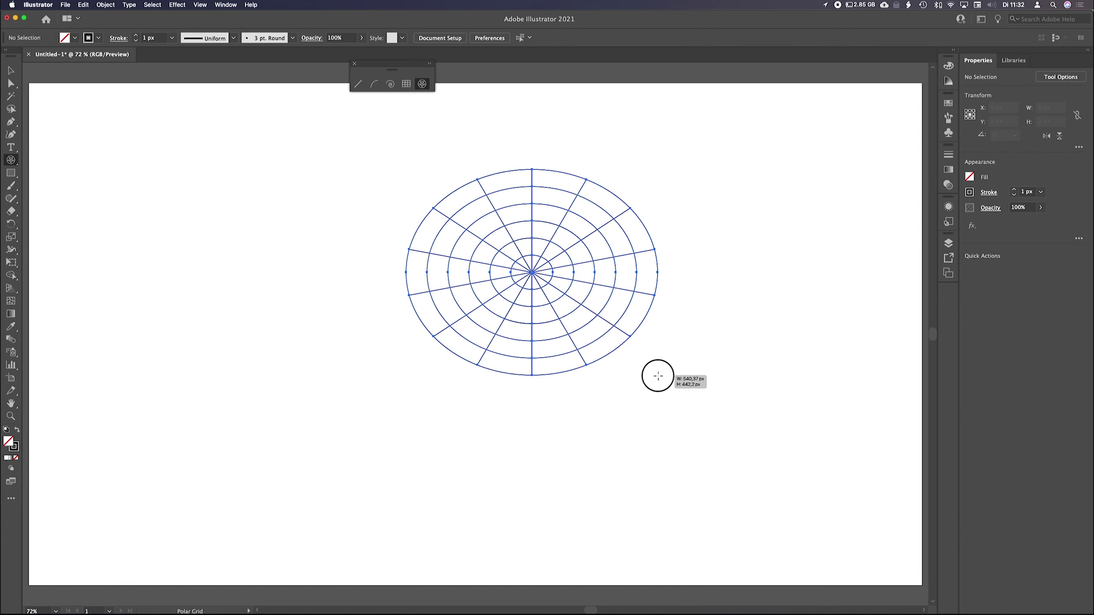
pyautogui.press('Right')
pyautogui.press('Right')
pyautogui.press('Right')
pyautogui.press('Right')
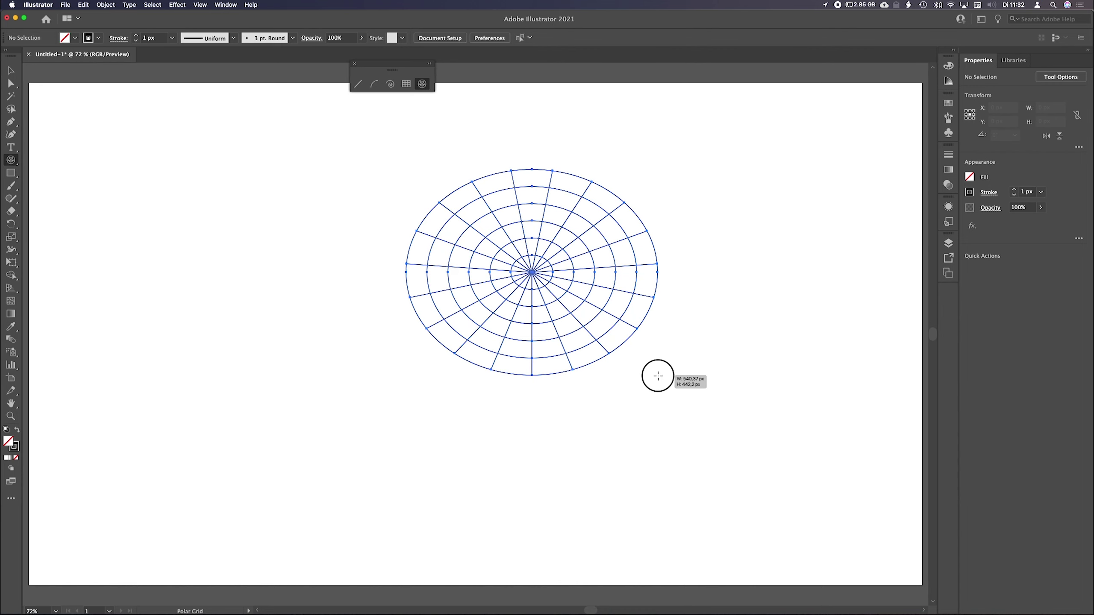
pyautogui.moveTo(657, 376)
pyautogui.mouseDown()
pyautogui.moveTo(614, 331)
pyautogui.moveTo(718, 489)
pyautogui.moveTo(567, 311)
pyautogui.moveTo(627, 432)
pyautogui.moveTo(532, 284)
pyautogui.moveTo(573, 427)
pyautogui.moveTo(616, 384)
pyautogui.moveTo(587, 359)
pyautogui.moveTo(686, 444)
pyautogui.moveTo(617, 369)
pyautogui.moveTo(636, 390)
pyautogui.mouseUp()
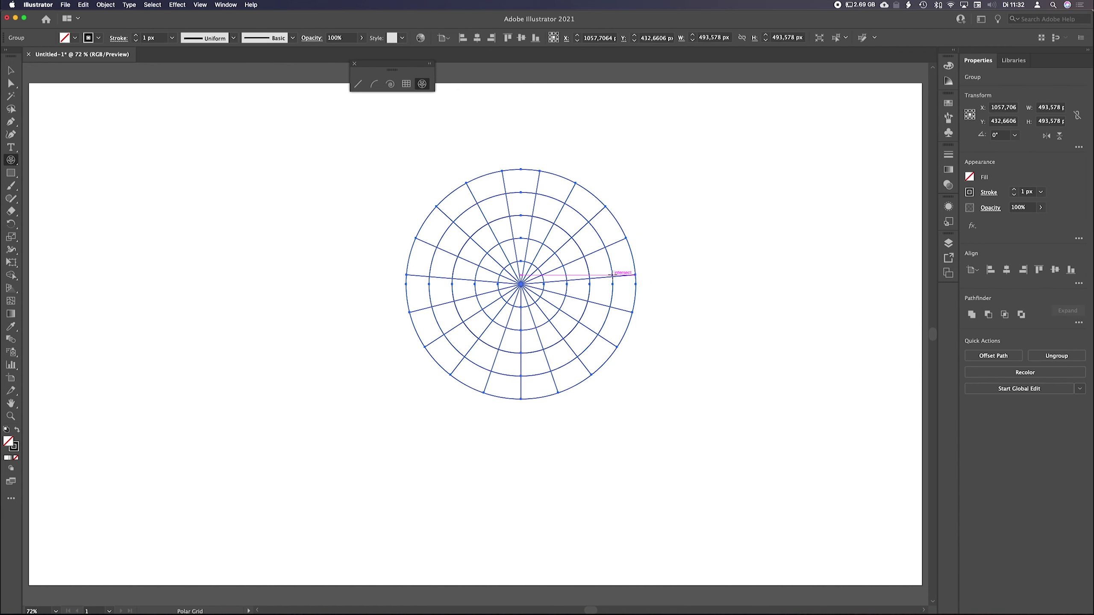
# - Expand the grid's nested groups in the Layers panel, then delete the circular grid
pyautogui.press('v')
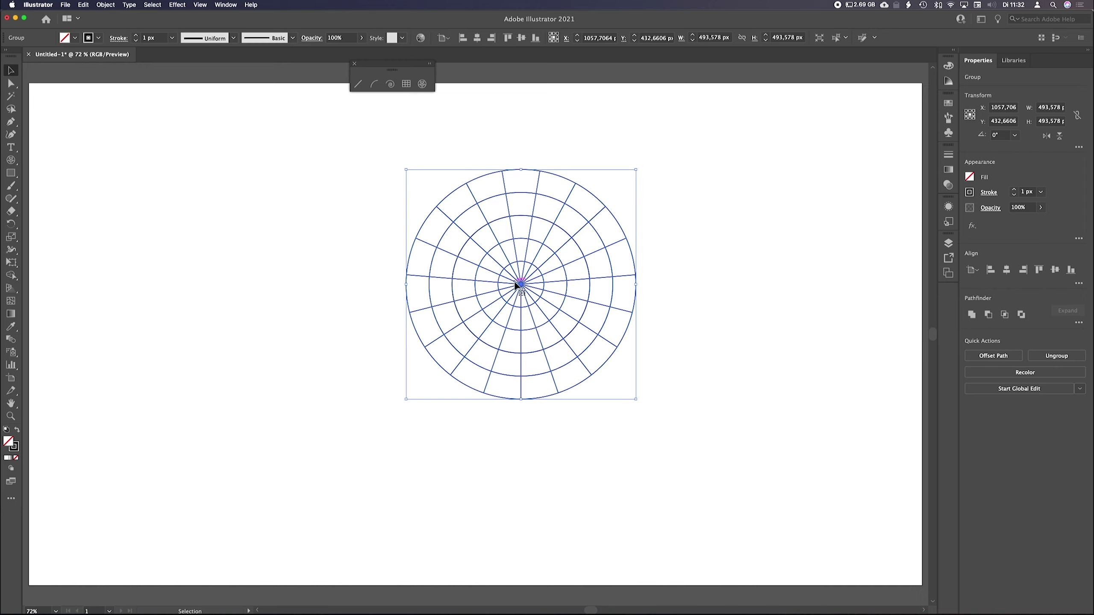
pyautogui.click(948, 244)
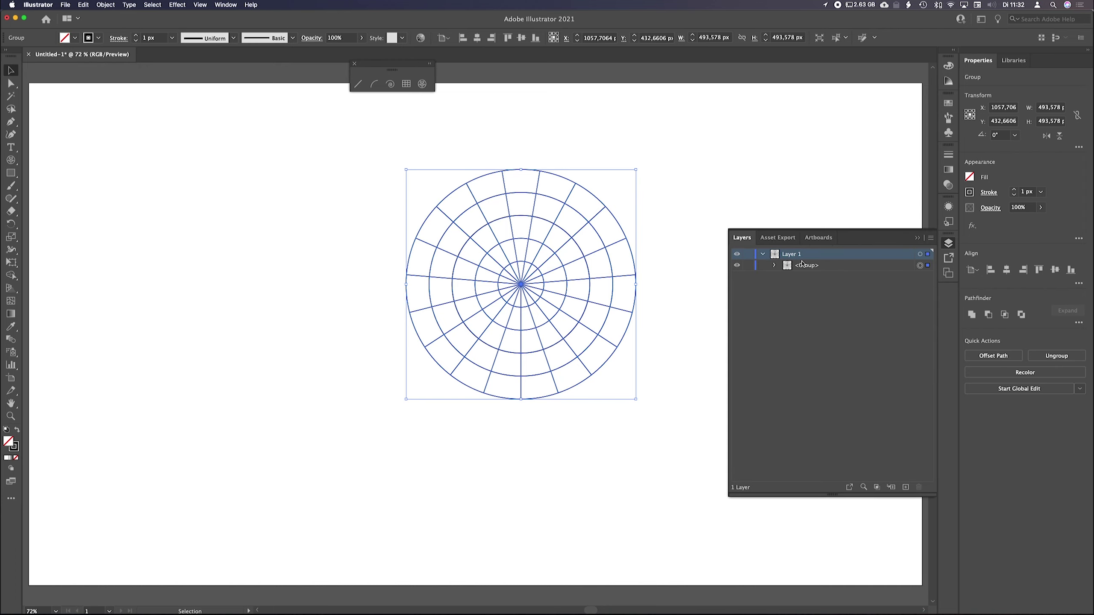
pyautogui.click(774, 265)
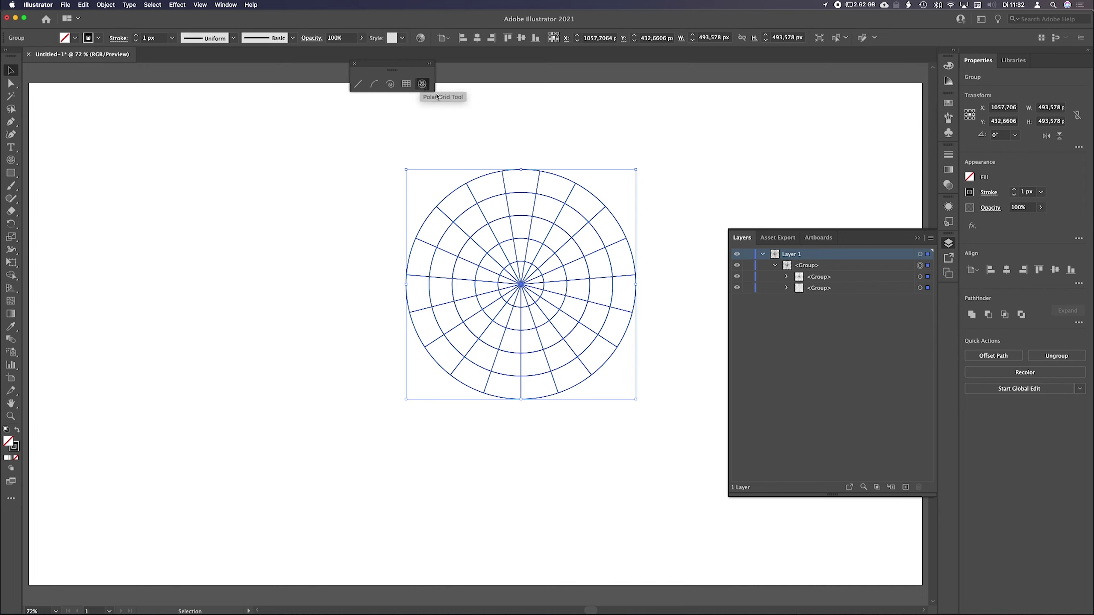
pyautogui.click(917, 238)
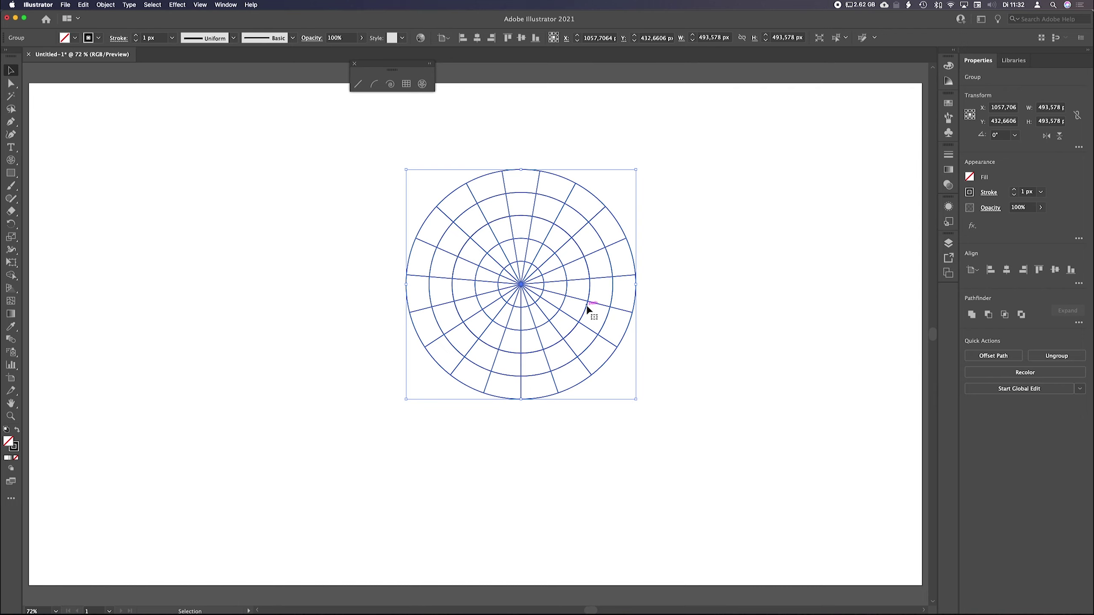
pyautogui.press('Delete')
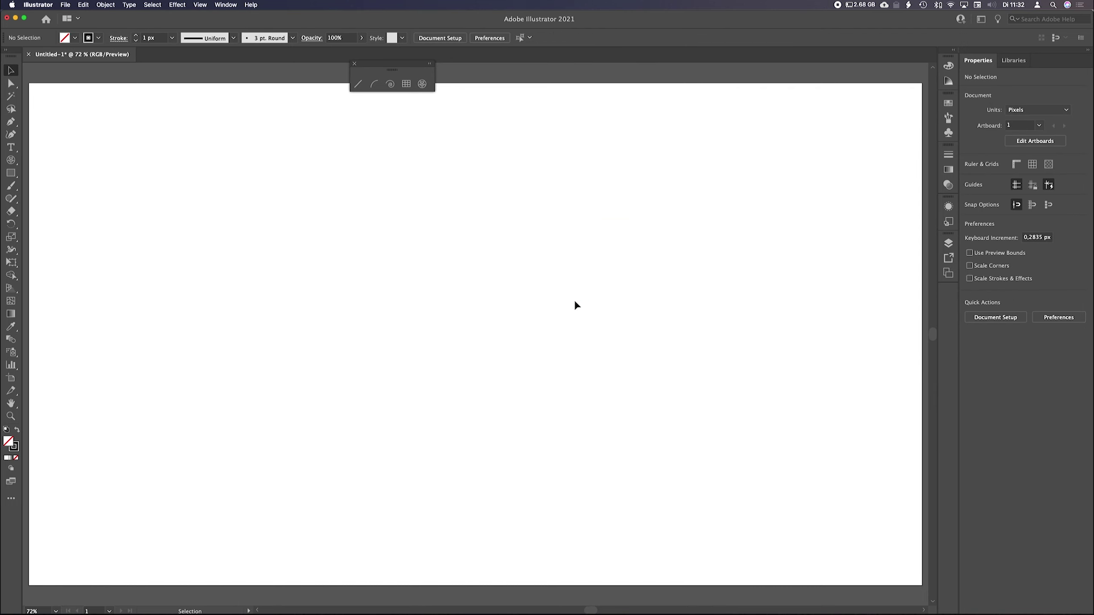